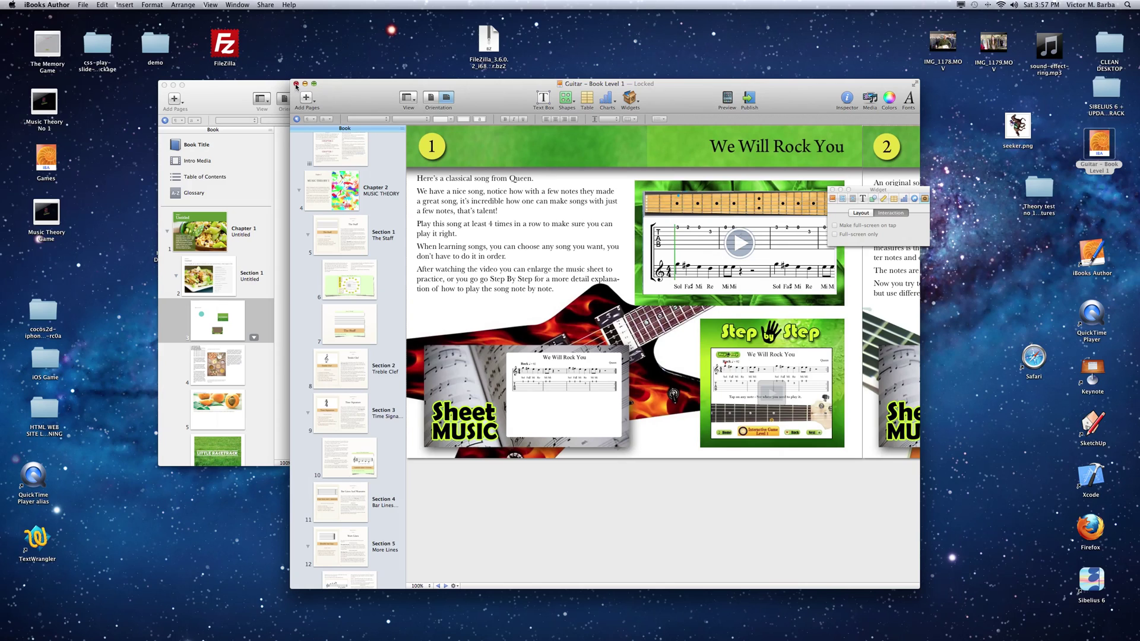
# - Close the Guitar book, then close the Untitled book with Don't Save
pyautogui.press('super+w')
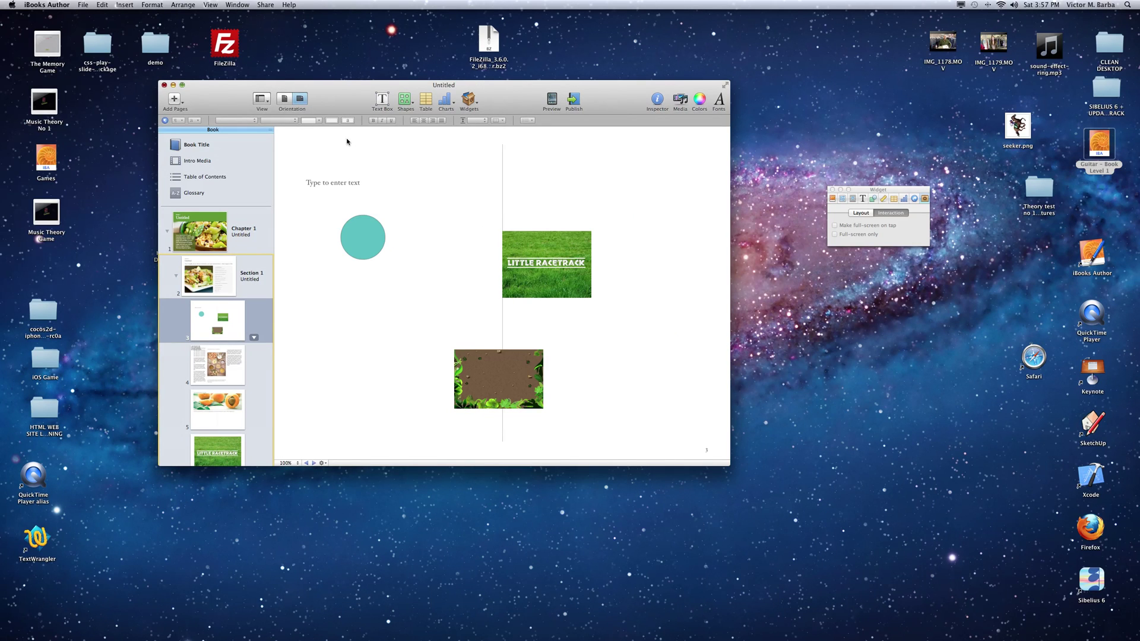
pyautogui.press('super+w')
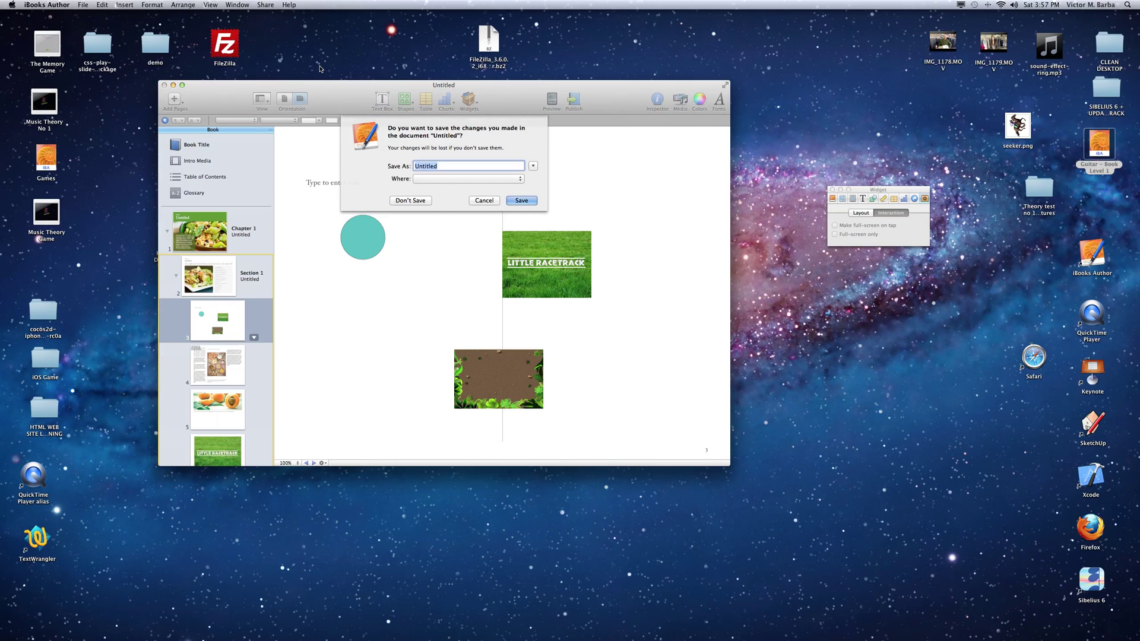
pyautogui.click(484, 200)
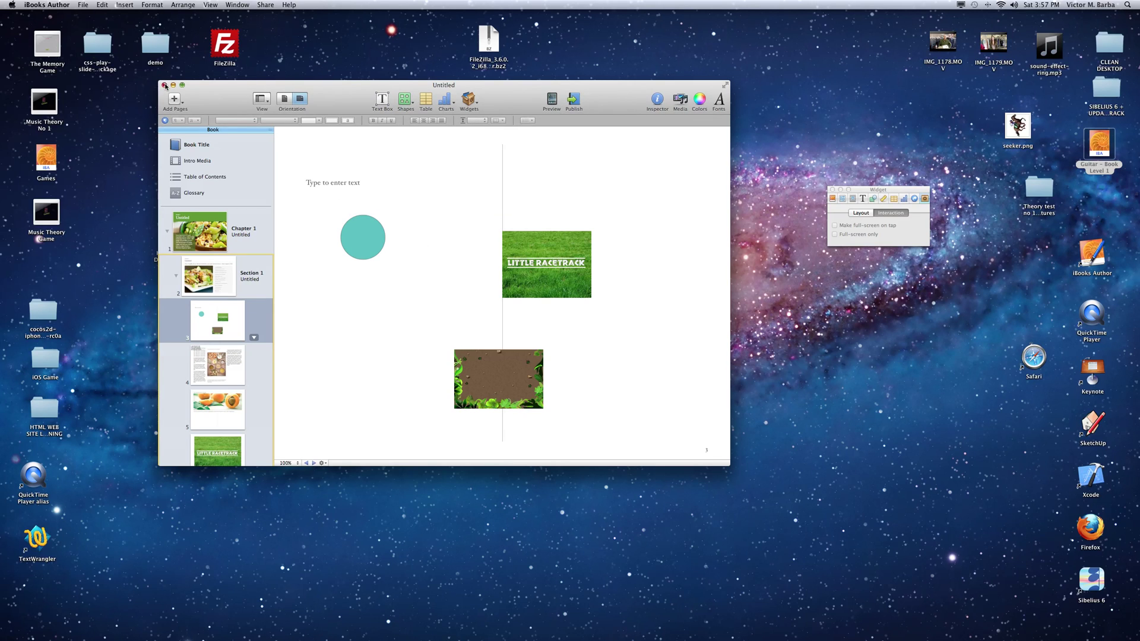
pyautogui.click(165, 85)
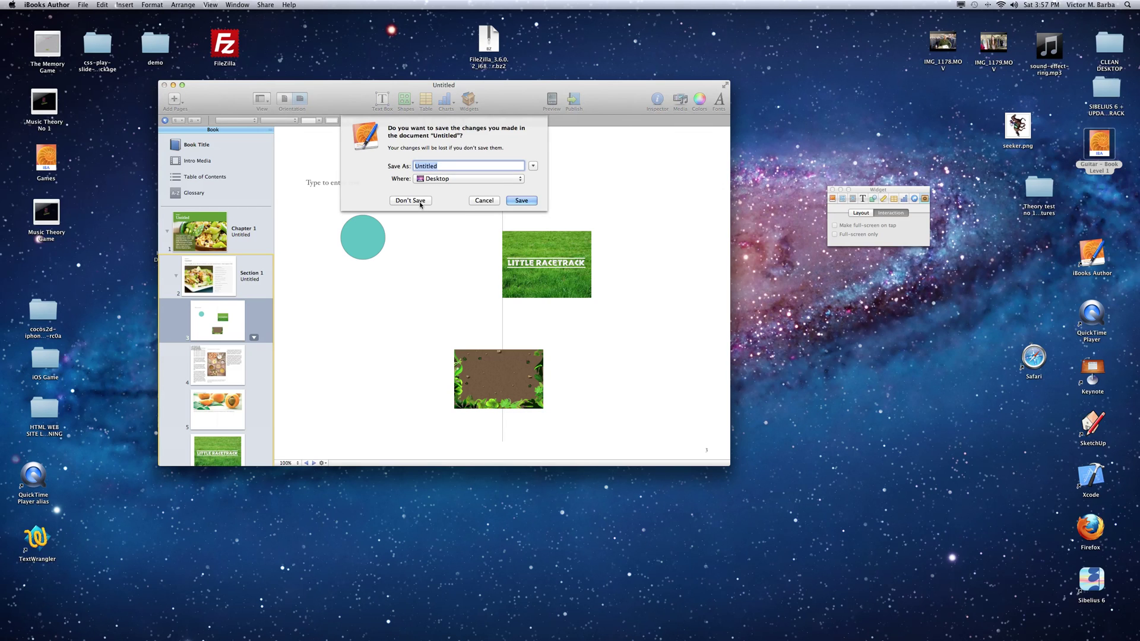
pyautogui.press('super+d')
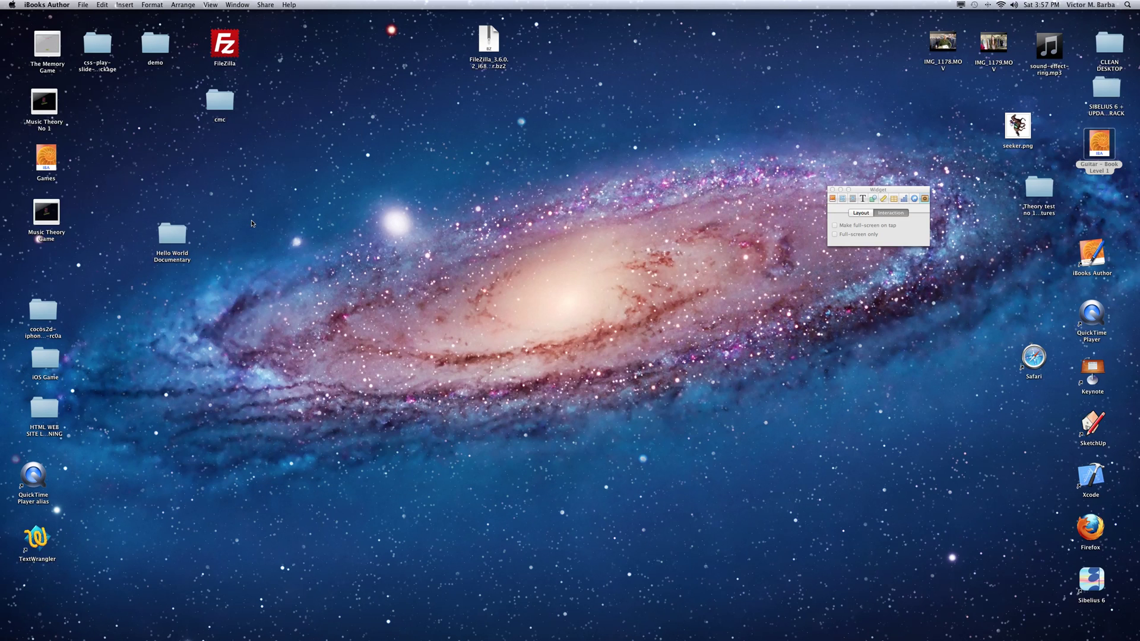
# - Quit iBooks Author and select the Keynote icon on the desktop
pyautogui.press('super+q')
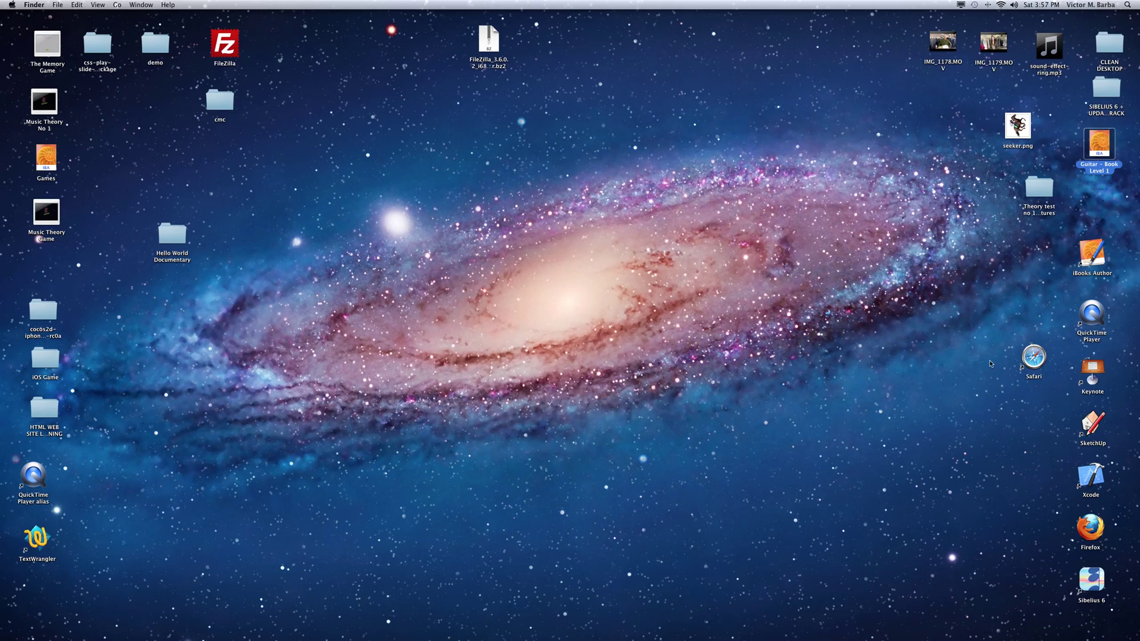
pyautogui.click(1098, 368)
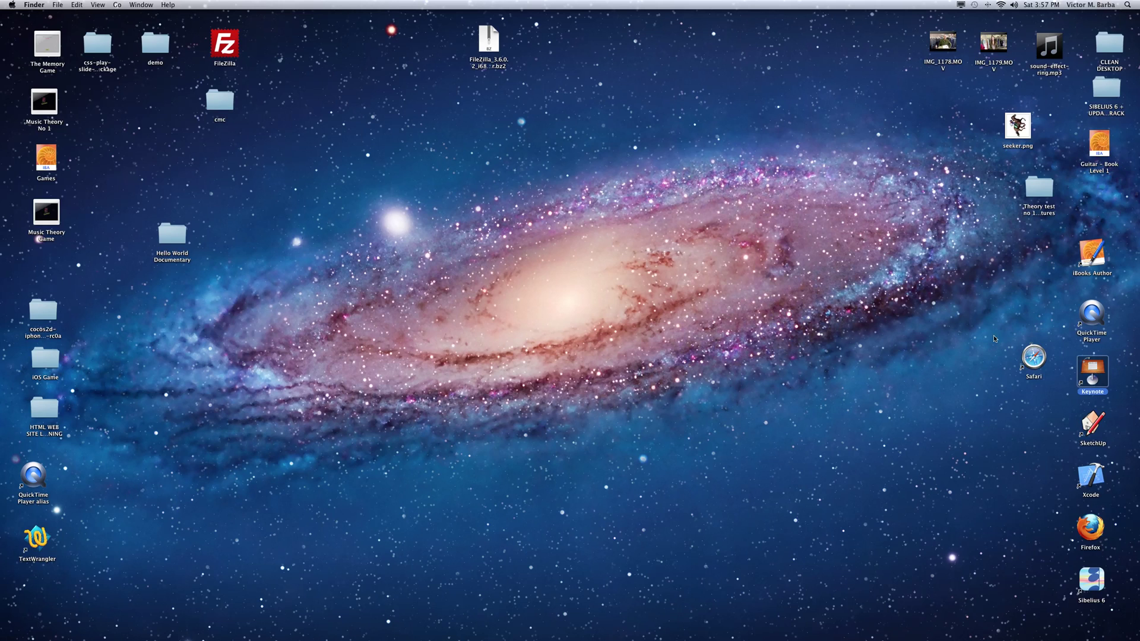
pyautogui.moveTo(671, 279); pyautogui.dragTo(1093, 368)
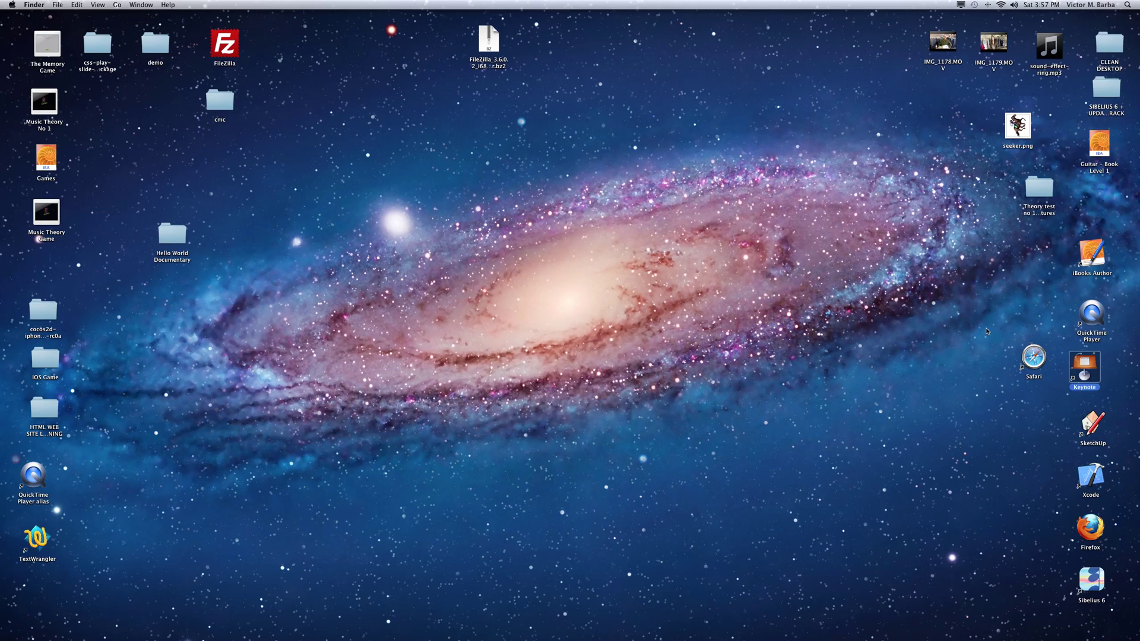
pyautogui.click(986, 327)
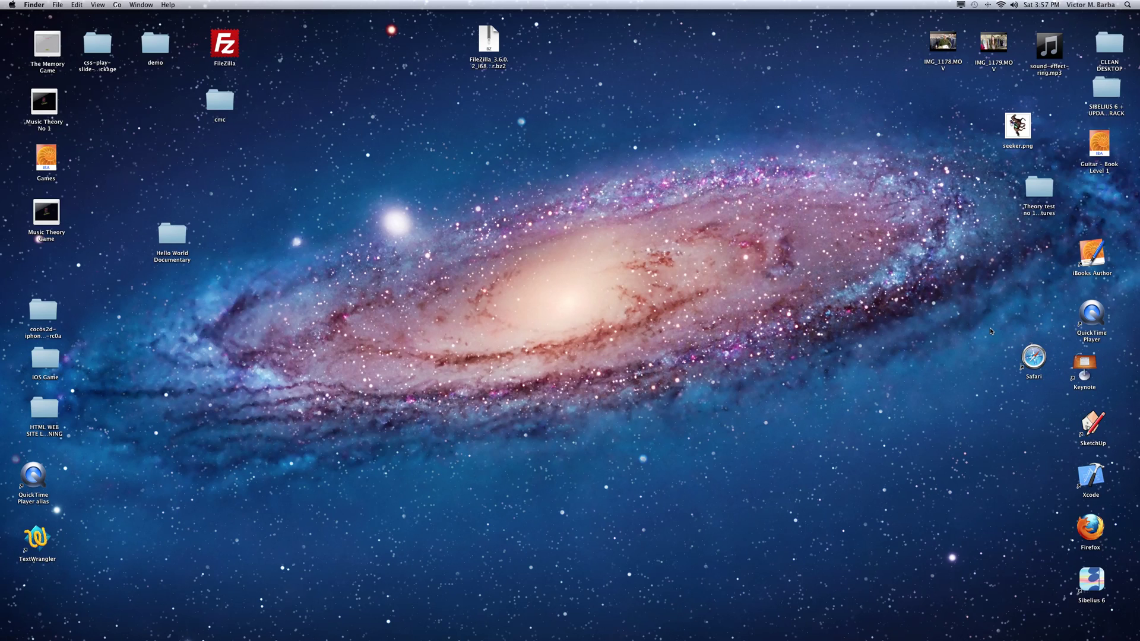
pyautogui.click(1084, 367)
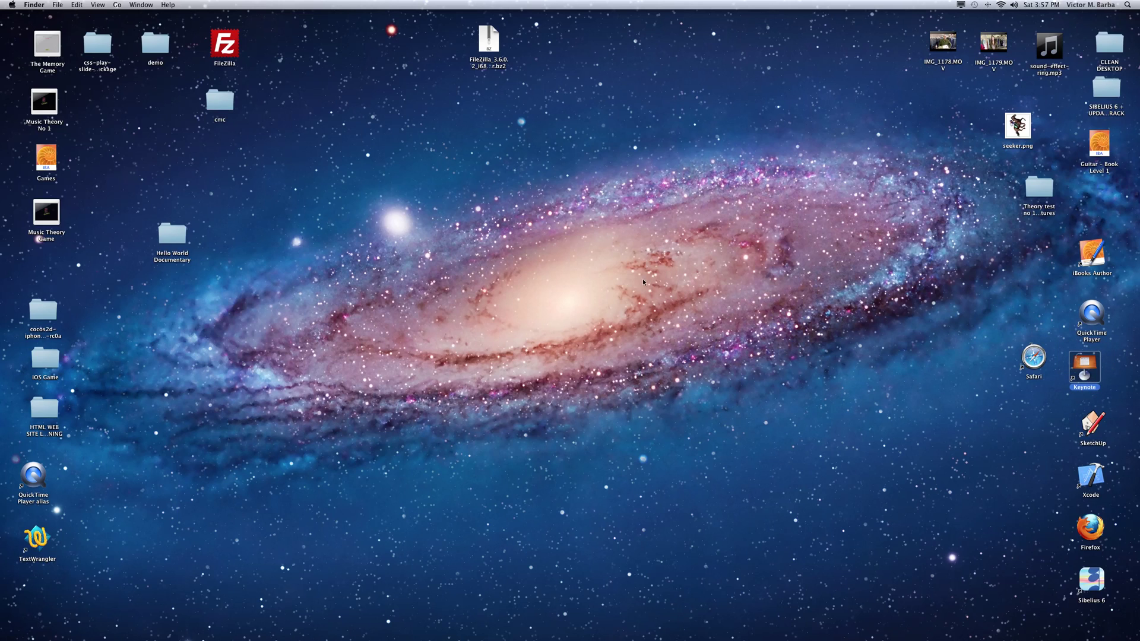
# - Open Keynote and move the Music Theory No 1 window further right
pyautogui.press('super+o')
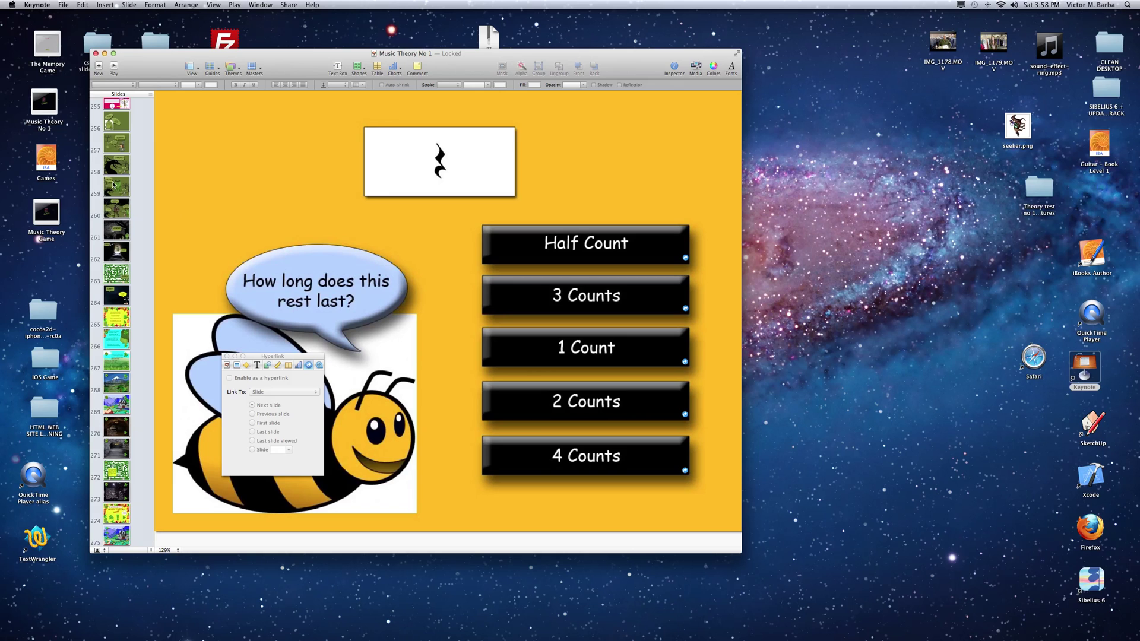
pyautogui.scroll(3, 115, 186)
pyautogui.scroll(10, 116, 186)
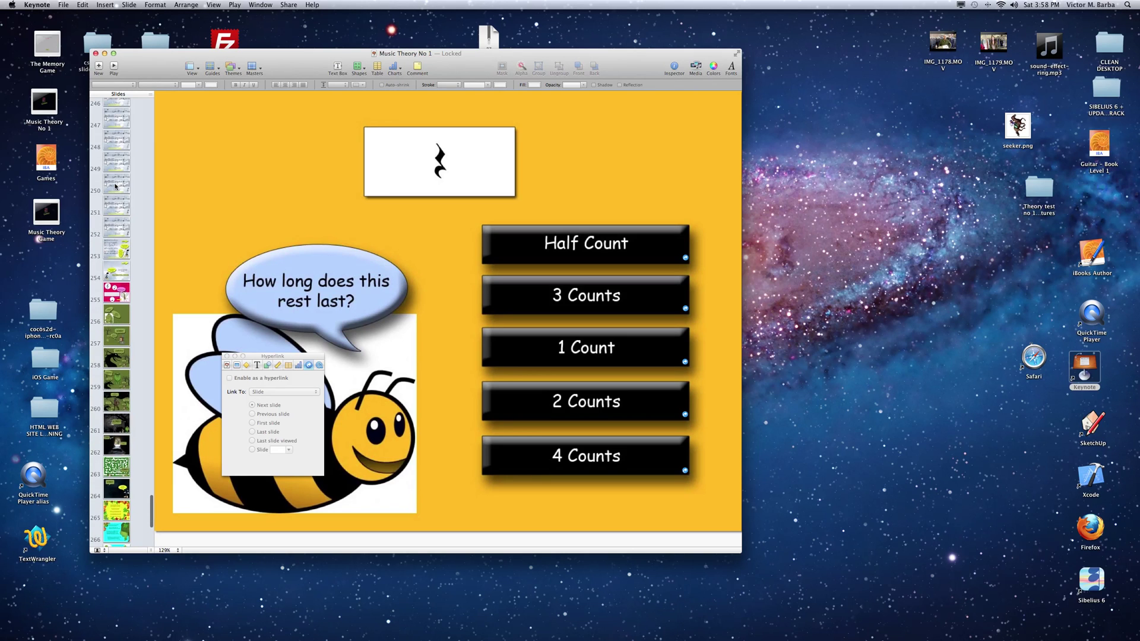
pyautogui.moveTo(166, 60); pyautogui.dragTo(351, 79)
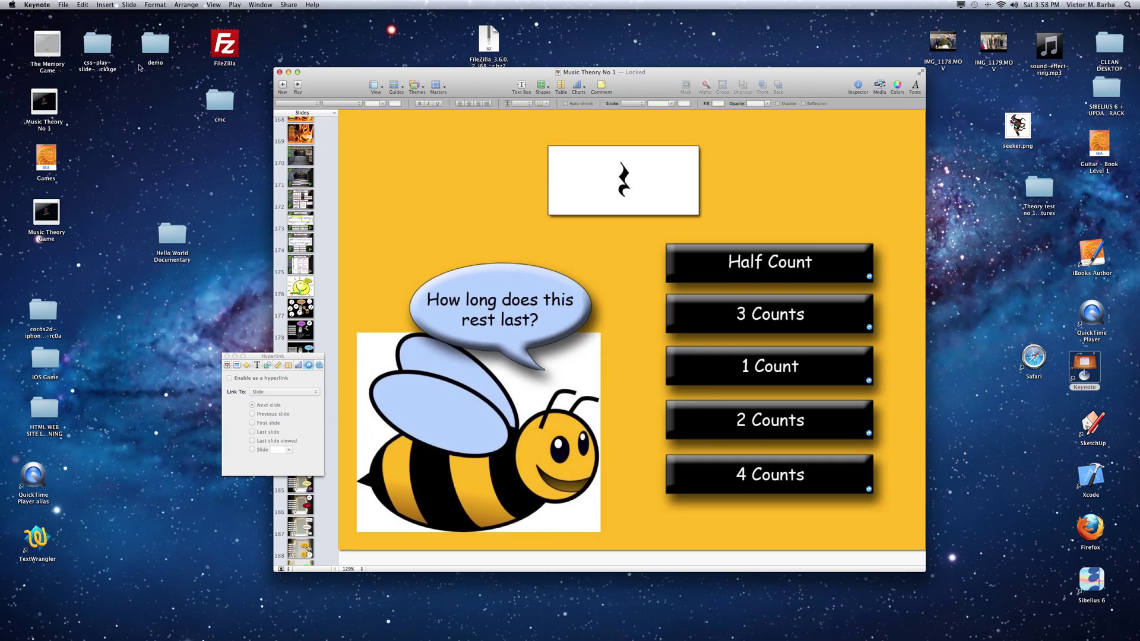
# - Create a new presentation from File > New using the White theme
pyautogui.click(62, 6)
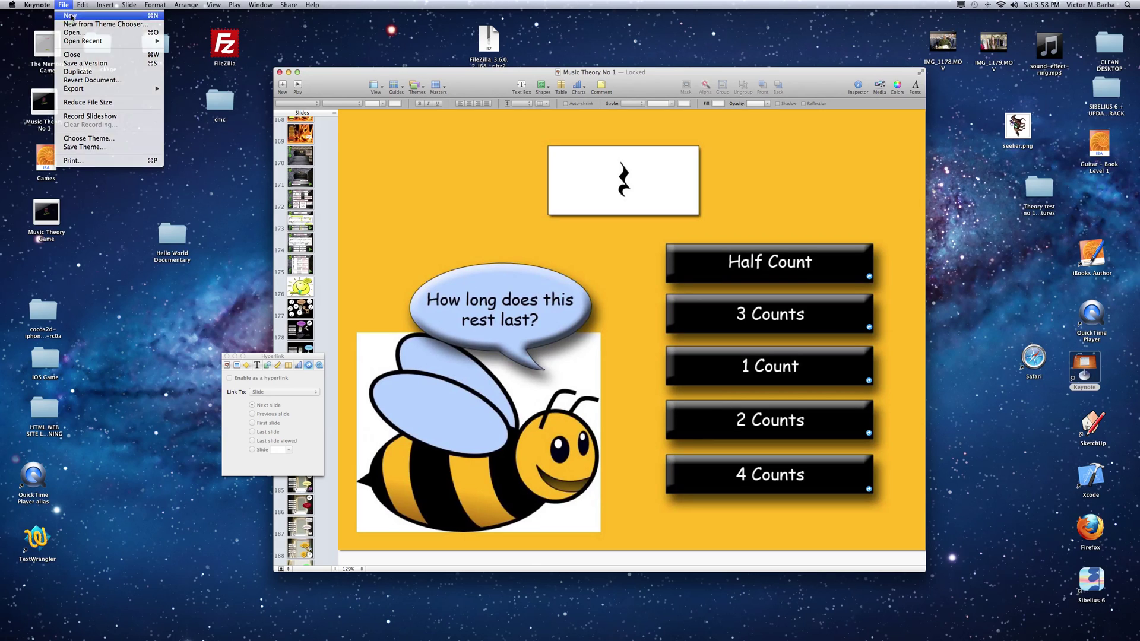
pyautogui.click(72, 16)
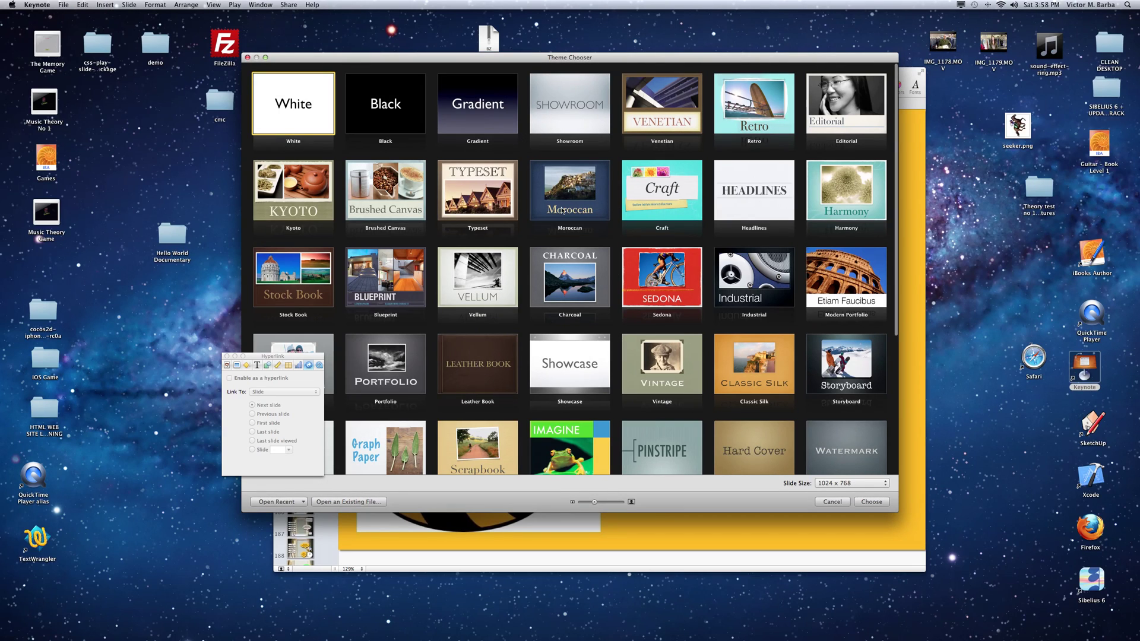
pyautogui.doubleClick(310, 107)
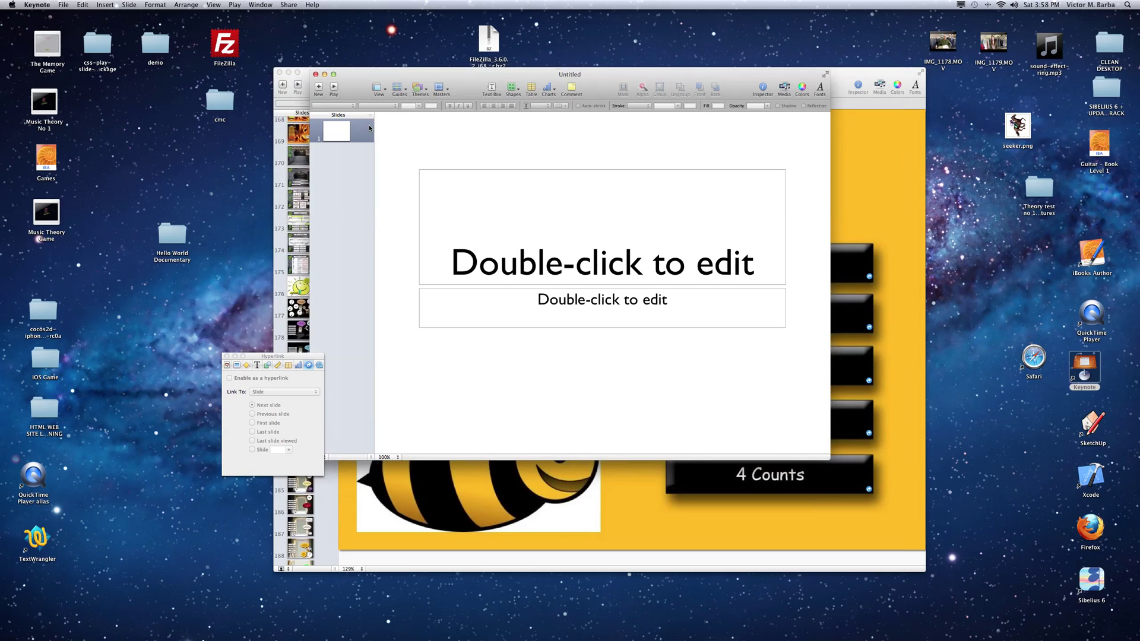
# - Title the new slide 'type anything'
pyautogui.click(555, 263)
pyautogui.click(555, 261)
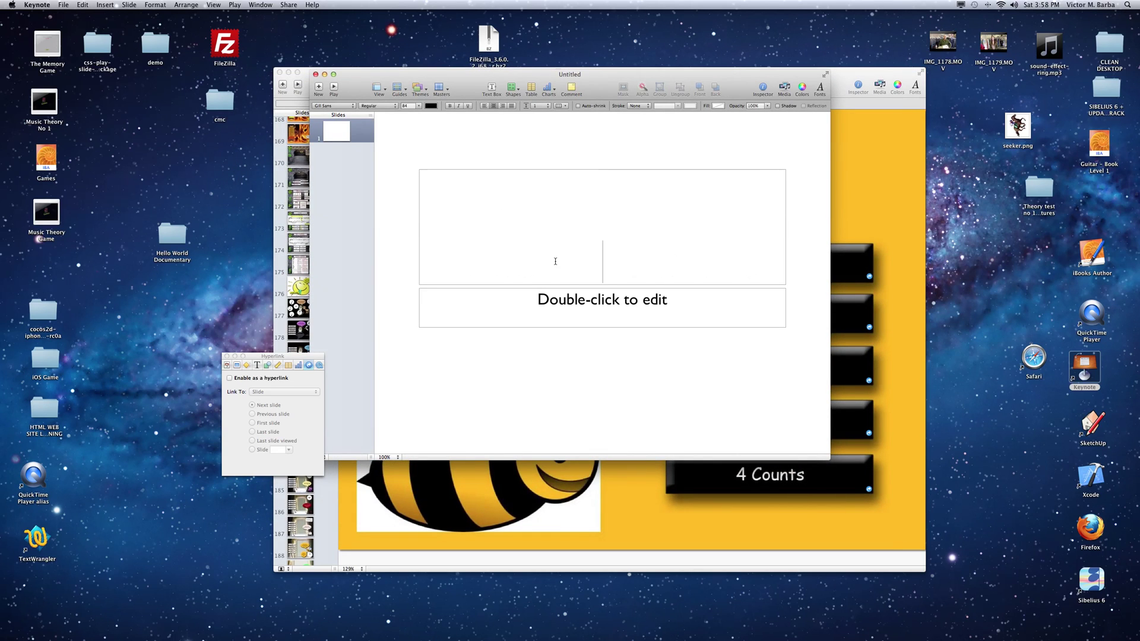
pyautogui.write('type')
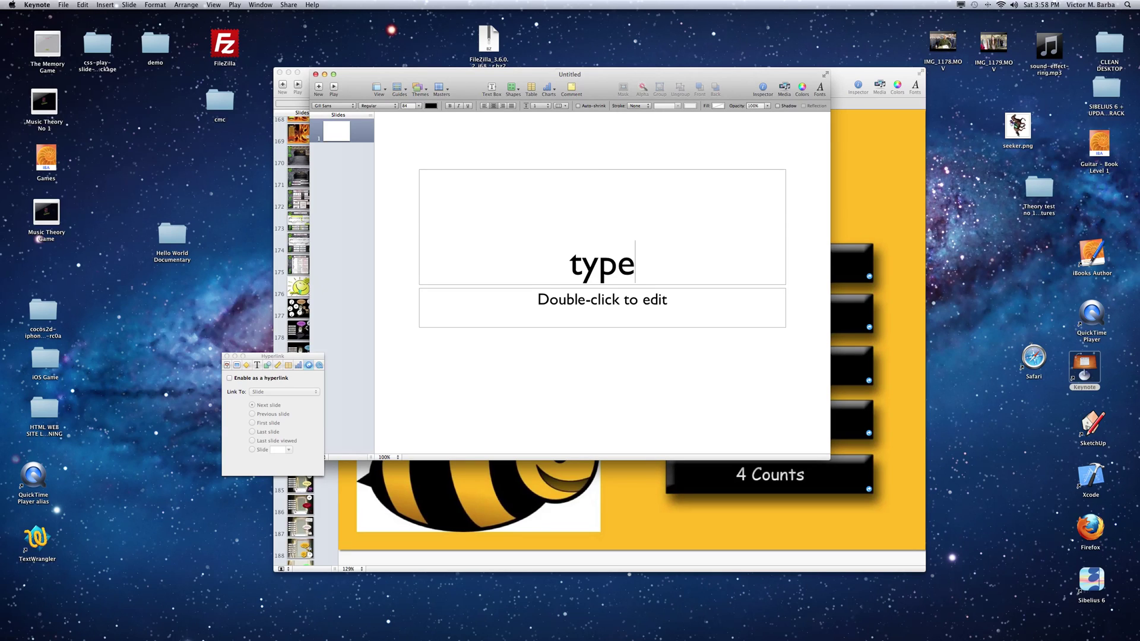
pyautogui.press('BackSpace')
pyautogui.press('BackSpace')
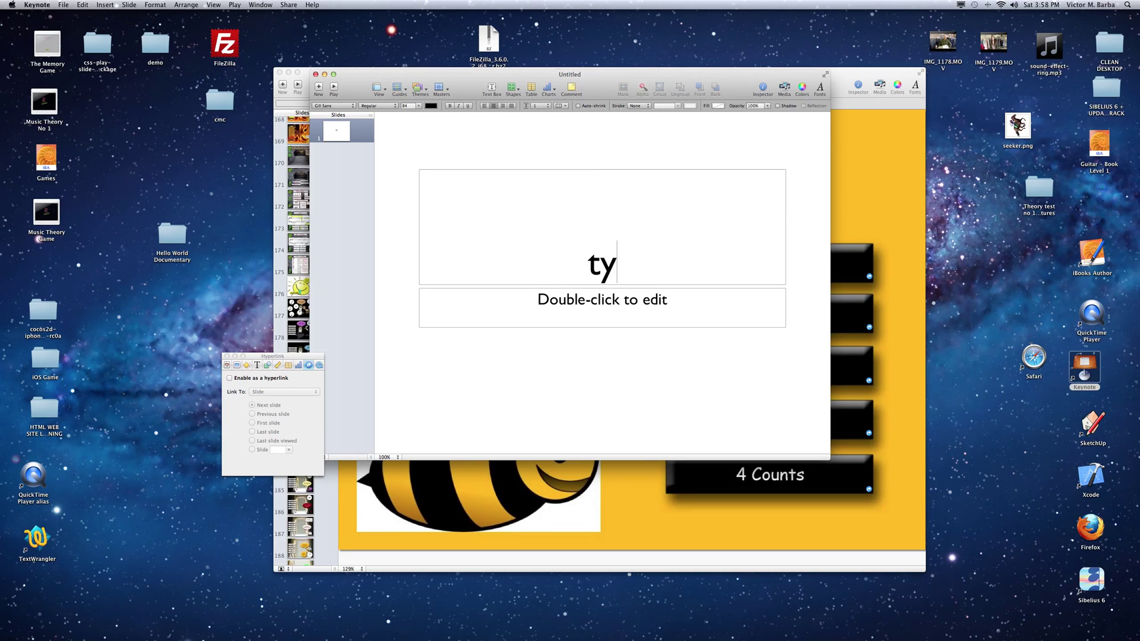
pyautogui.write('pe an')
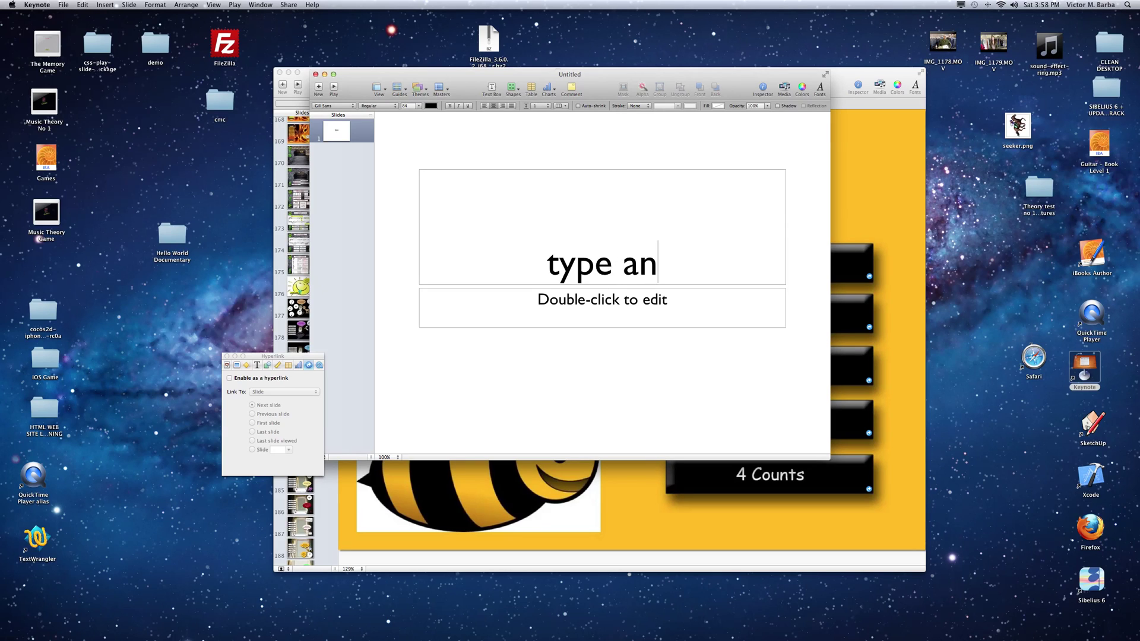
pyautogui.write('ything')
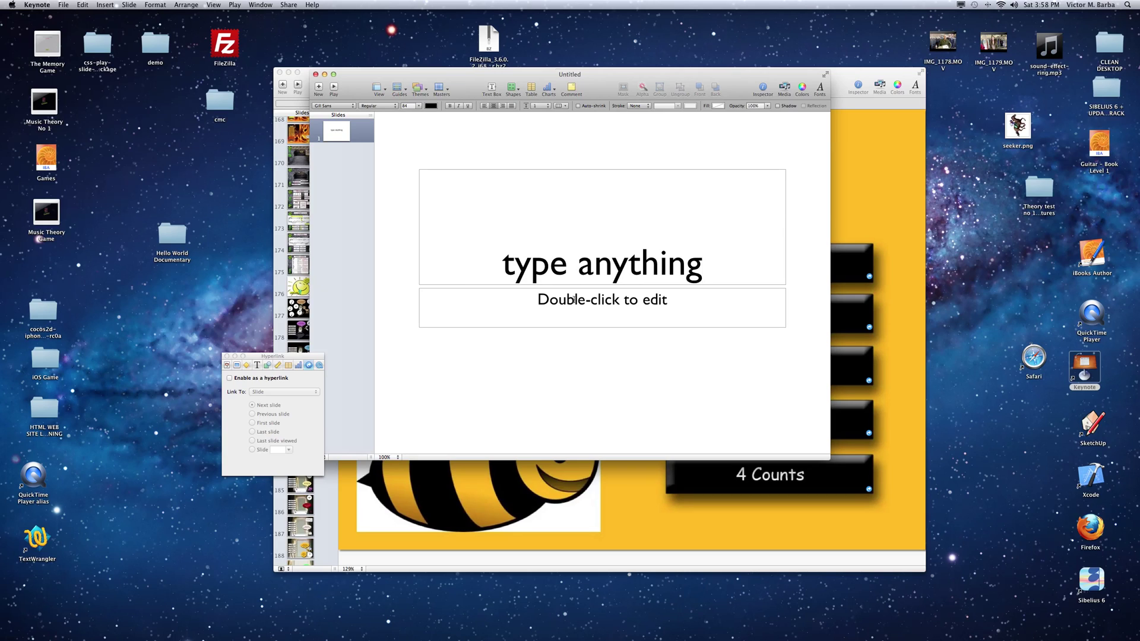
# - Add the subtitle 'same thing' and move the windows aside
pyautogui.click(611, 309)
pyautogui.click(611, 307)
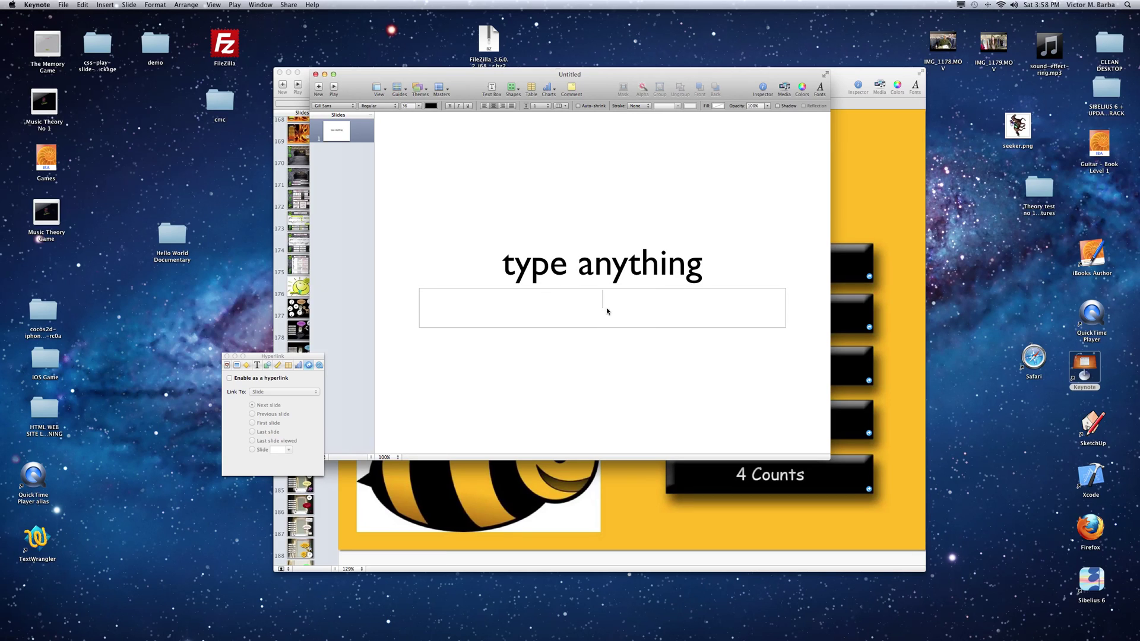
pyautogui.write('same thing')
pyautogui.click(565, 355)
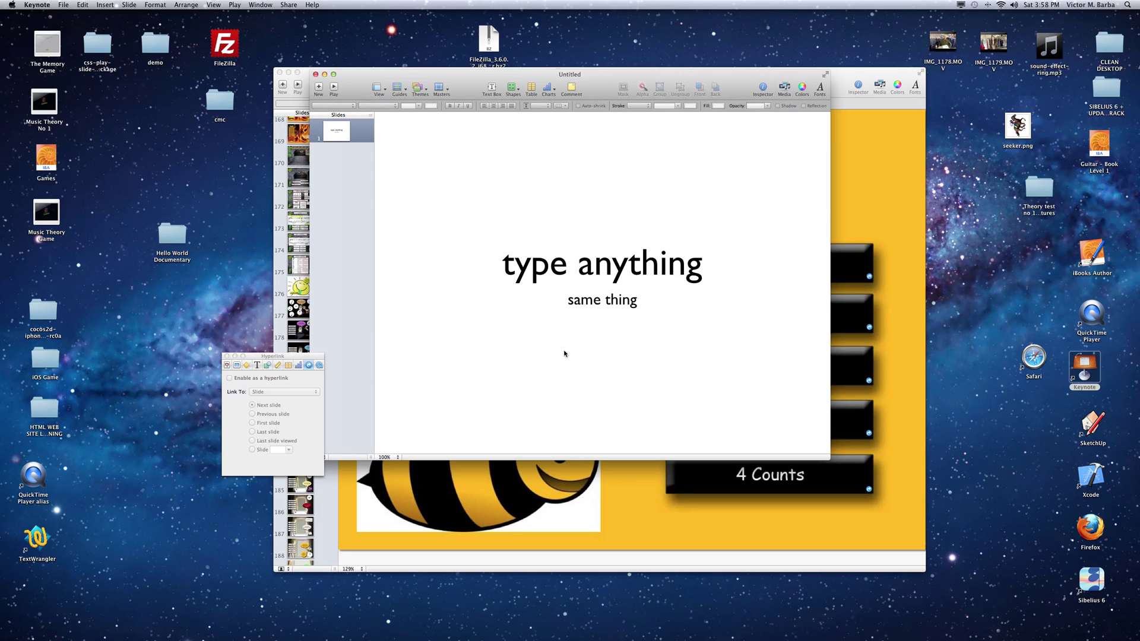
pyautogui.moveTo(365, 76); pyautogui.dragTo(264, 107)
pyautogui.moveTo(282, 352); pyautogui.dragTo(155, 347)
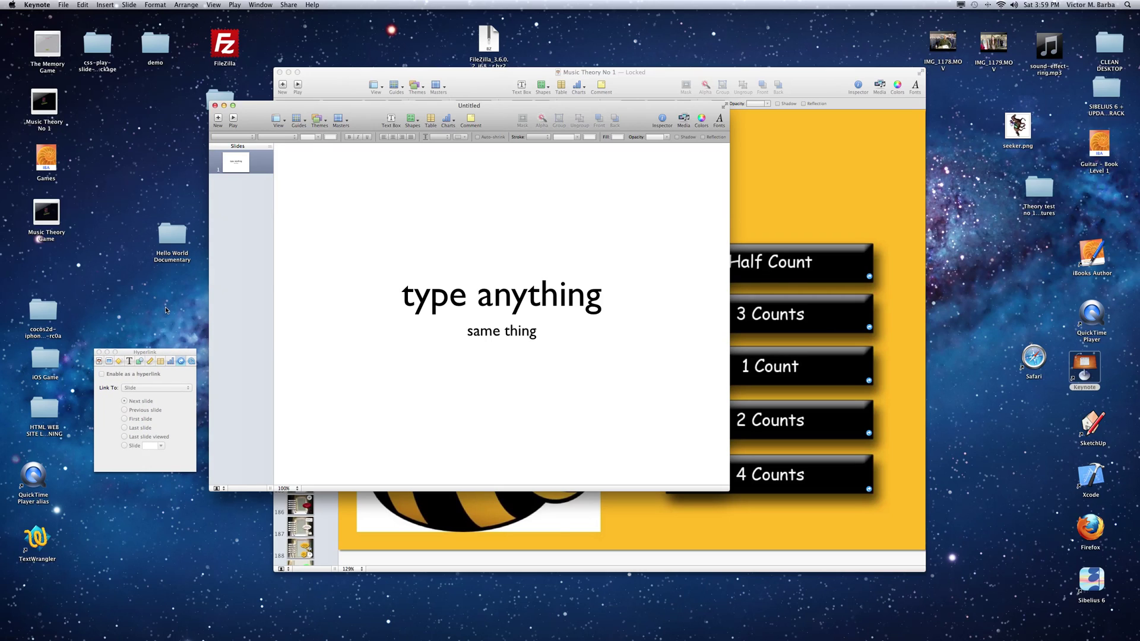
pyautogui.click(172, 237)
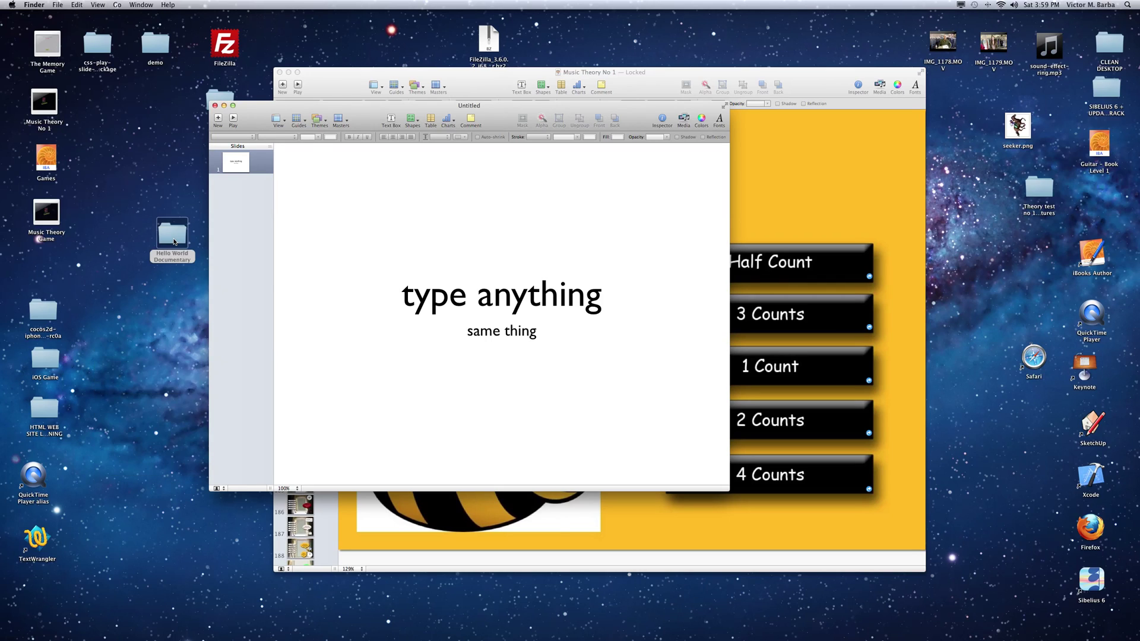
pyautogui.press('super+o')
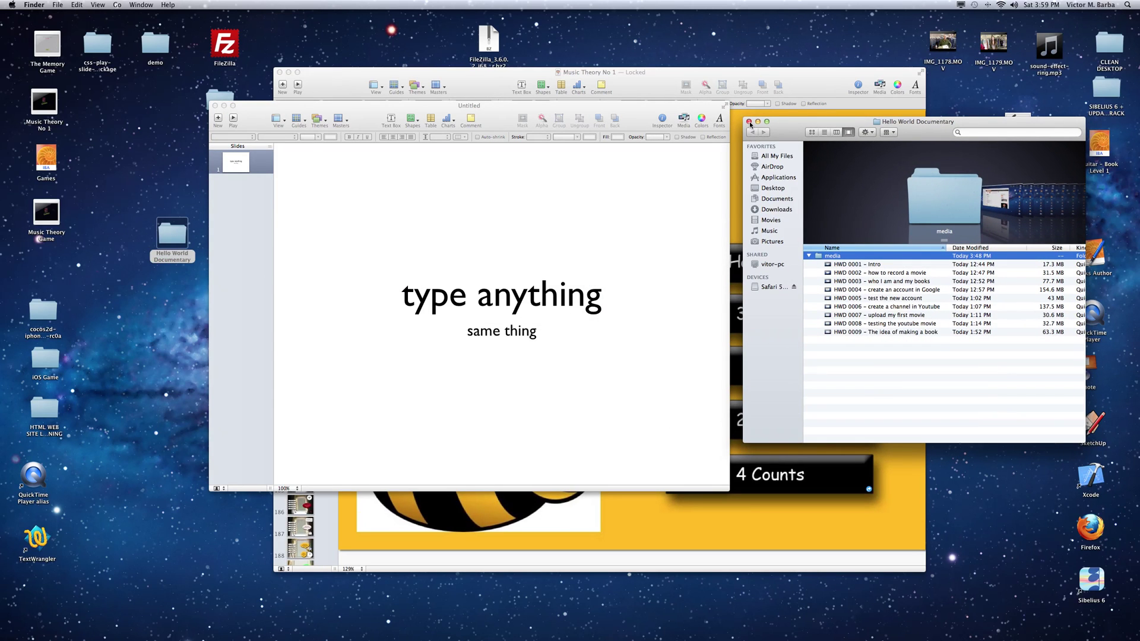
pyautogui.click(749, 122)
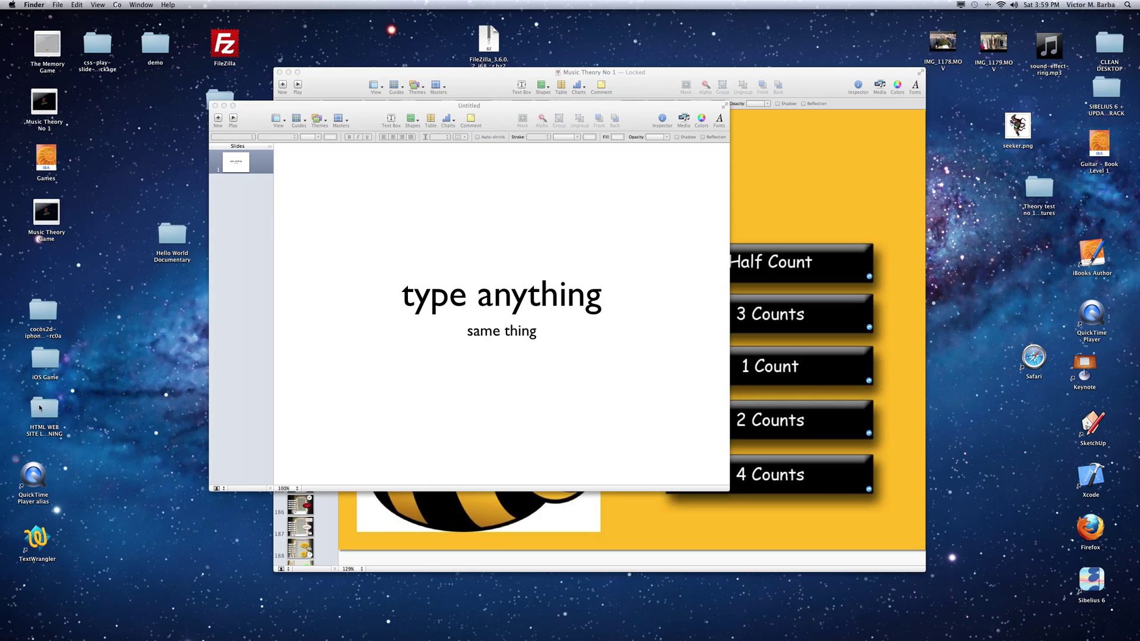
# - Place the p9.jpg donkey photo from HTML WEB SITE LEARNING onto slide 1
pyautogui.click(40, 408)
pyautogui.doubleClick(39, 407)
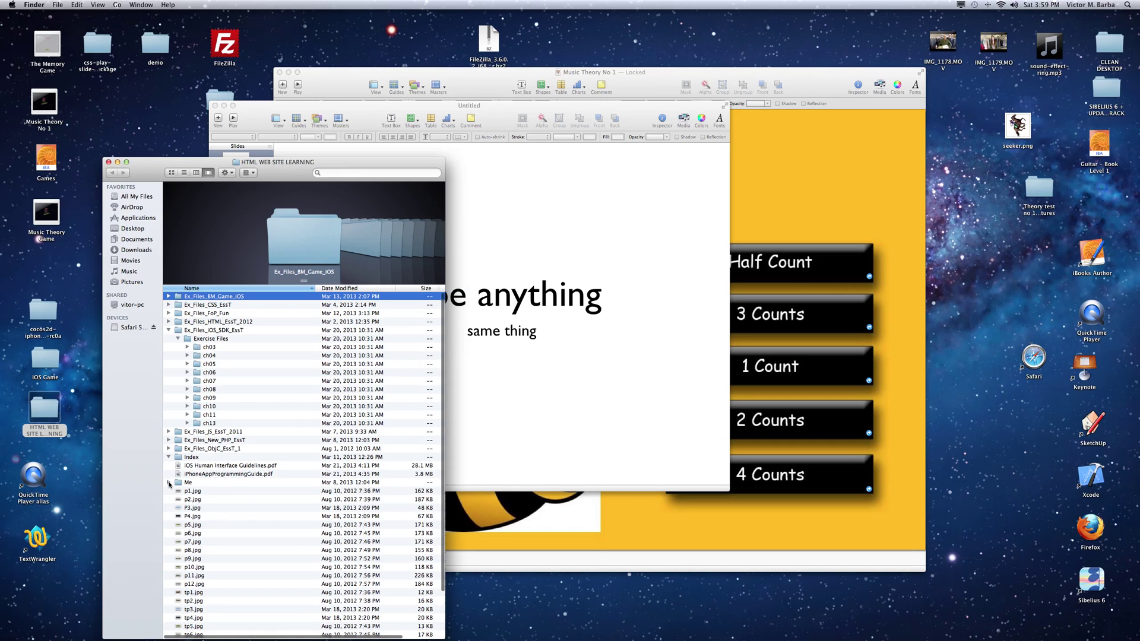
pyautogui.click(169, 483)
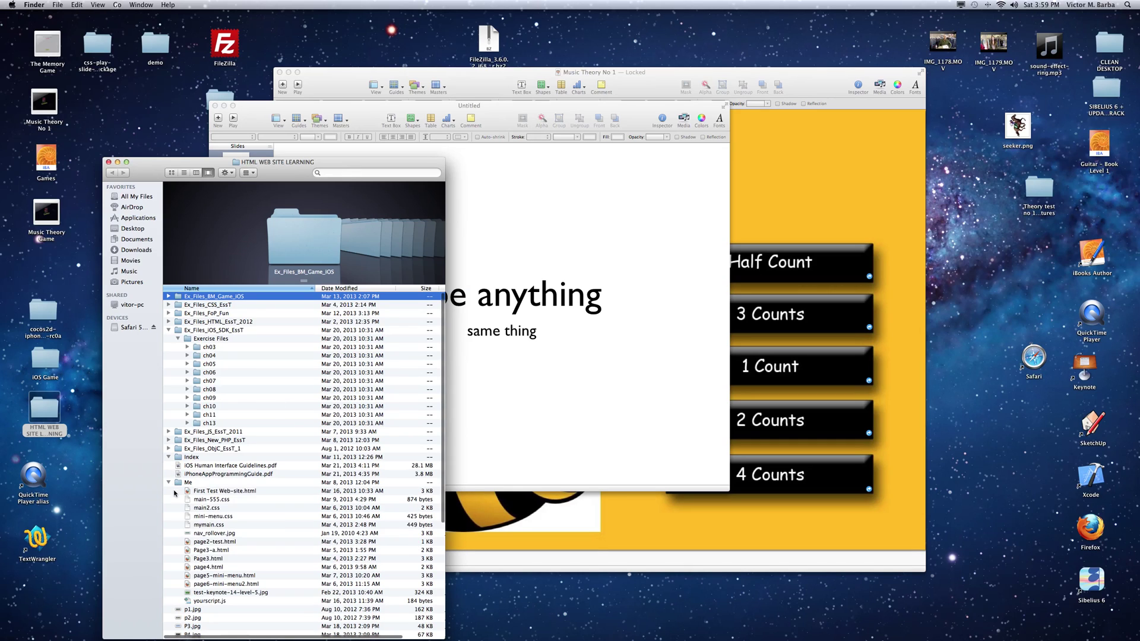
pyautogui.click(169, 482)
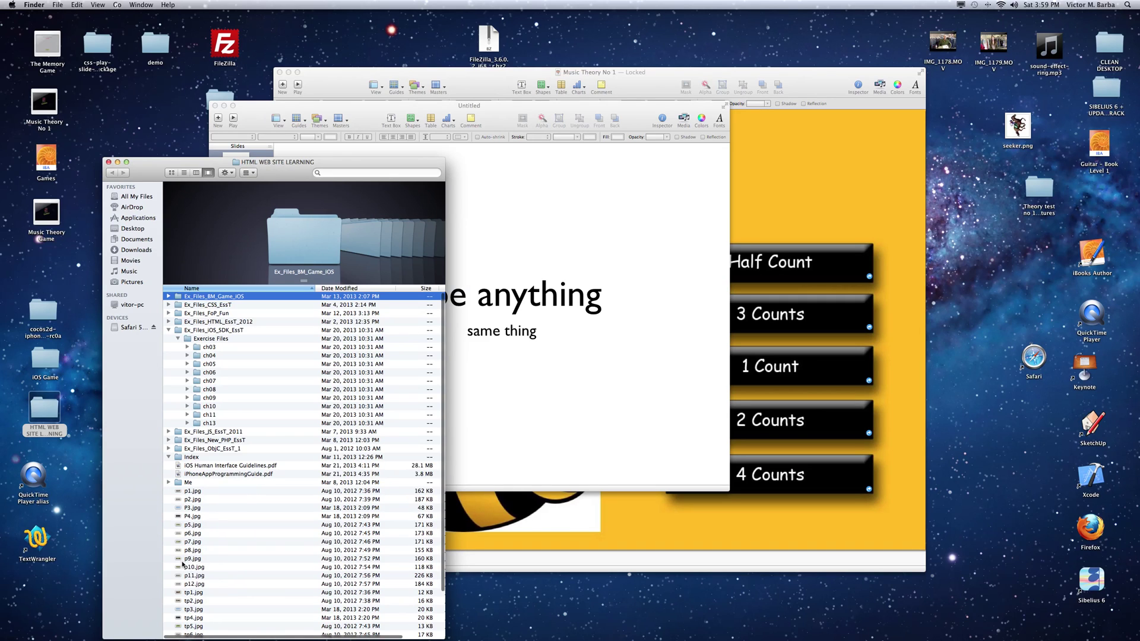
pyautogui.click(180, 561)
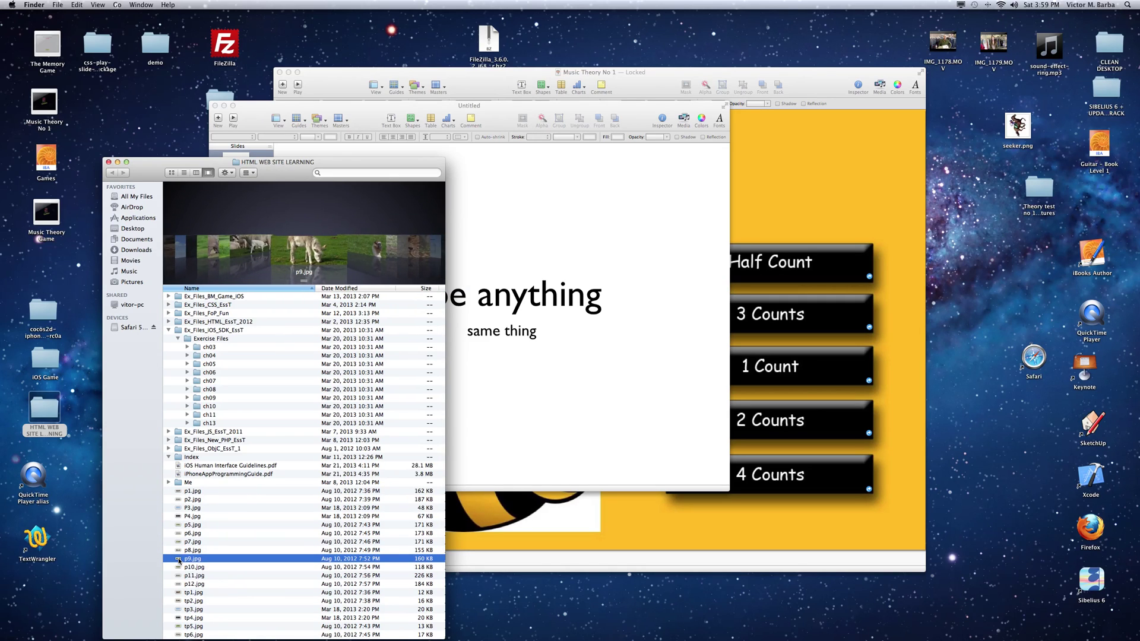
pyautogui.moveTo(179, 561); pyautogui.dragTo(450, 359)
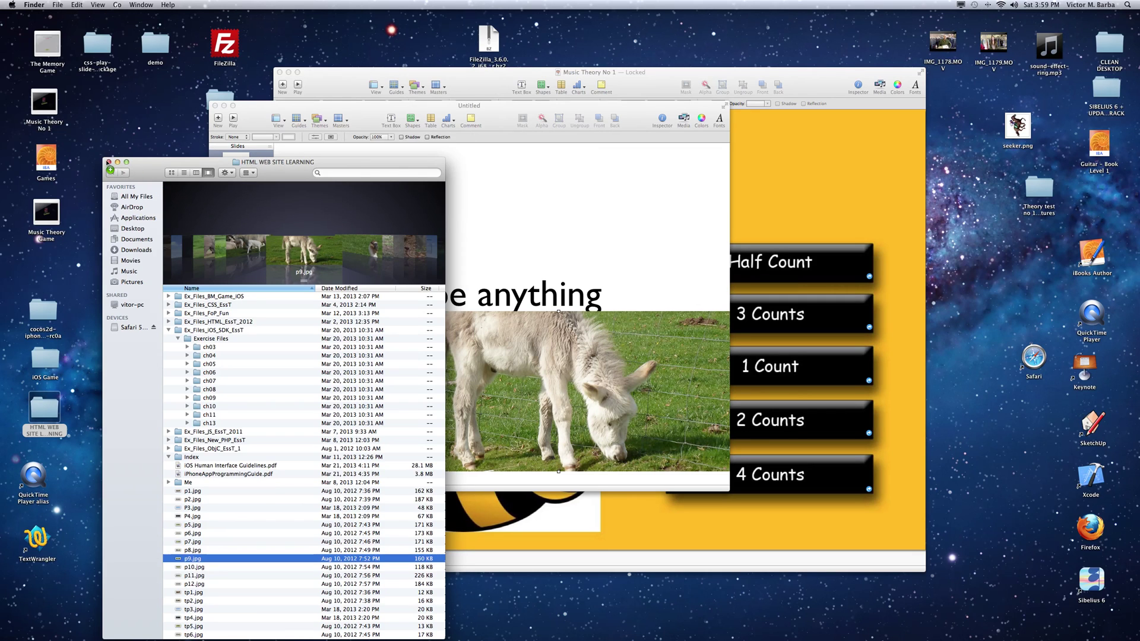
pyautogui.click(108, 161)
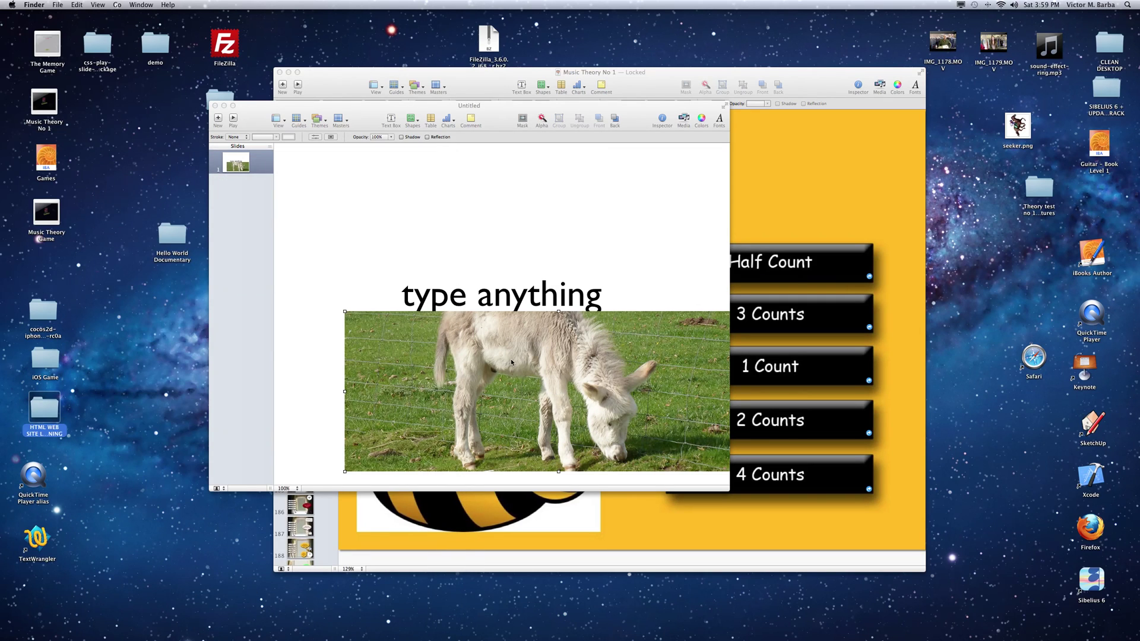
# - Reposition the donkey photo and raise the 'type anything' title above it
pyautogui.moveTo(510, 359)
pyautogui.mouseDown()
pyautogui.moveTo(486, 302)
pyautogui.moveTo(545, 311)
pyautogui.moveTo(491, 340)
pyautogui.moveTo(504, 378)
pyautogui.mouseUp()
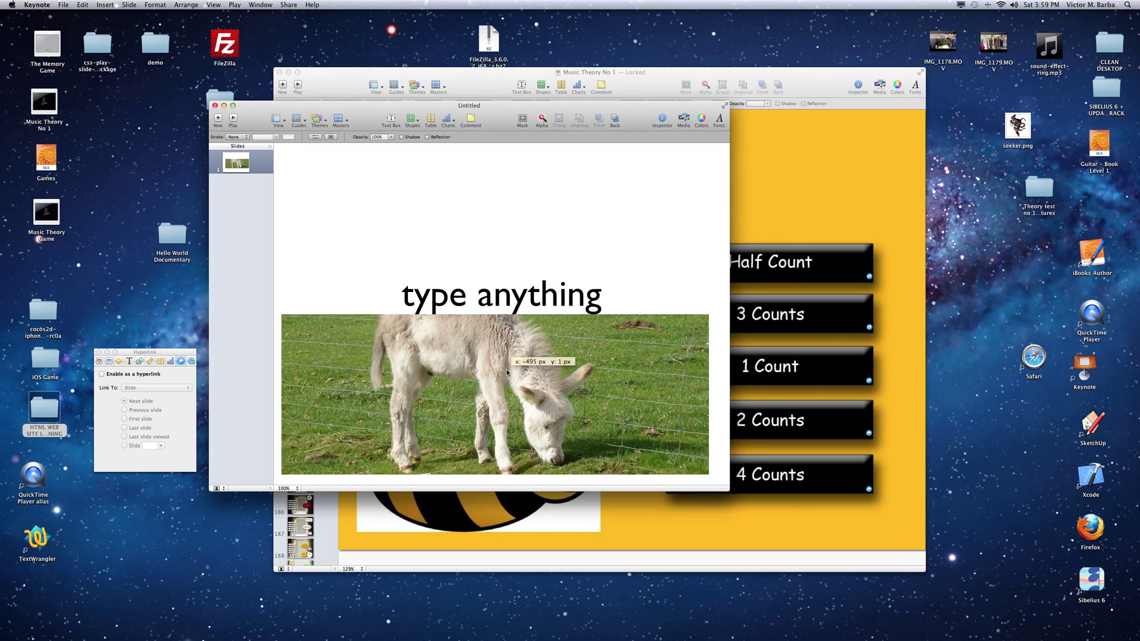
pyautogui.click(506, 301)
pyautogui.moveTo(508, 302); pyautogui.dragTo(500, 254)
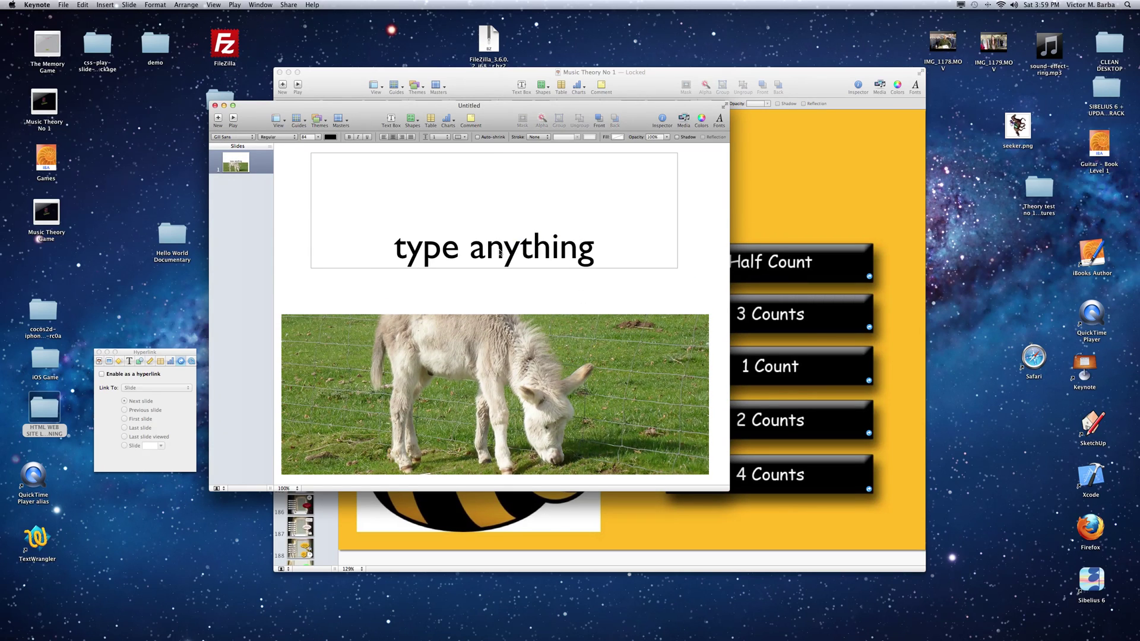
pyautogui.click(453, 300)
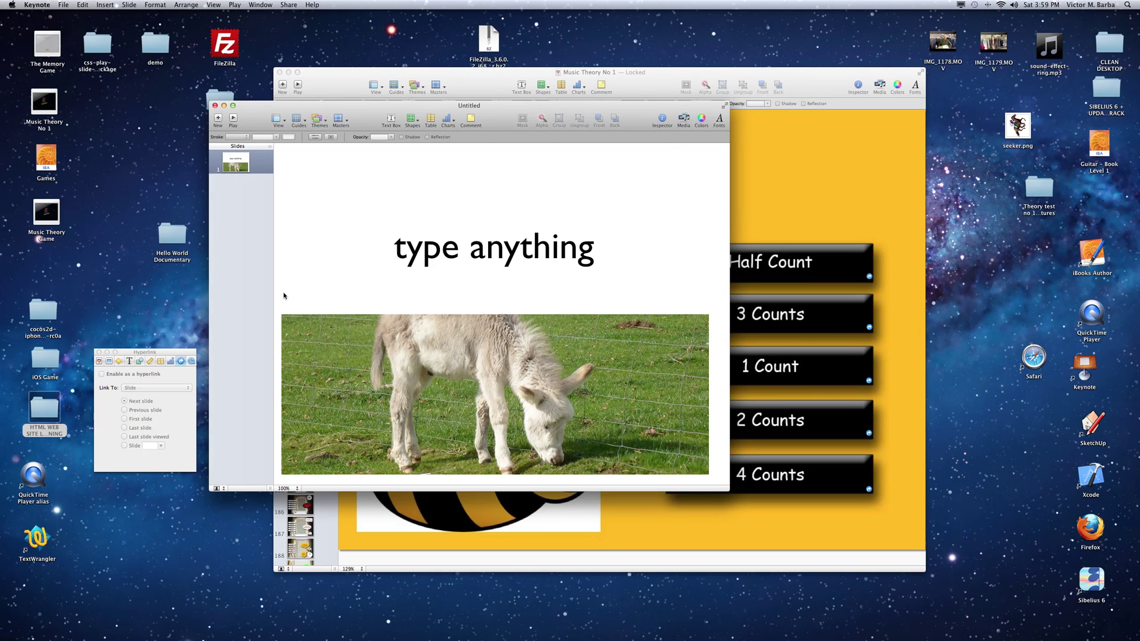
# - Add a second slide and delete its title placeholder
pyautogui.click(218, 118)
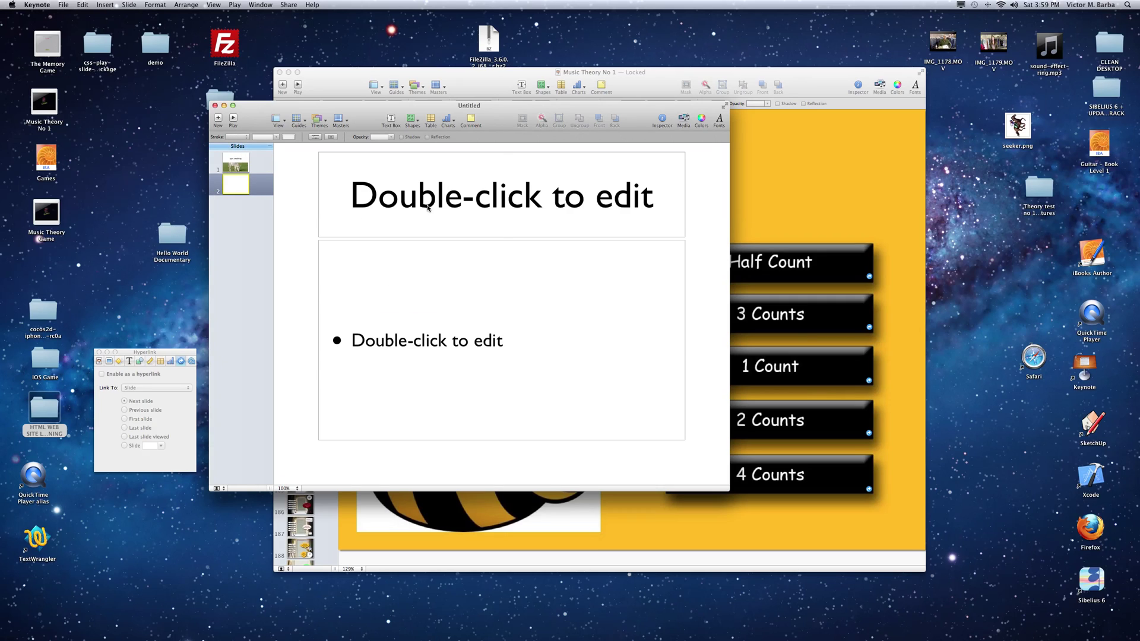
pyautogui.click(427, 207)
pyautogui.press('Delete')
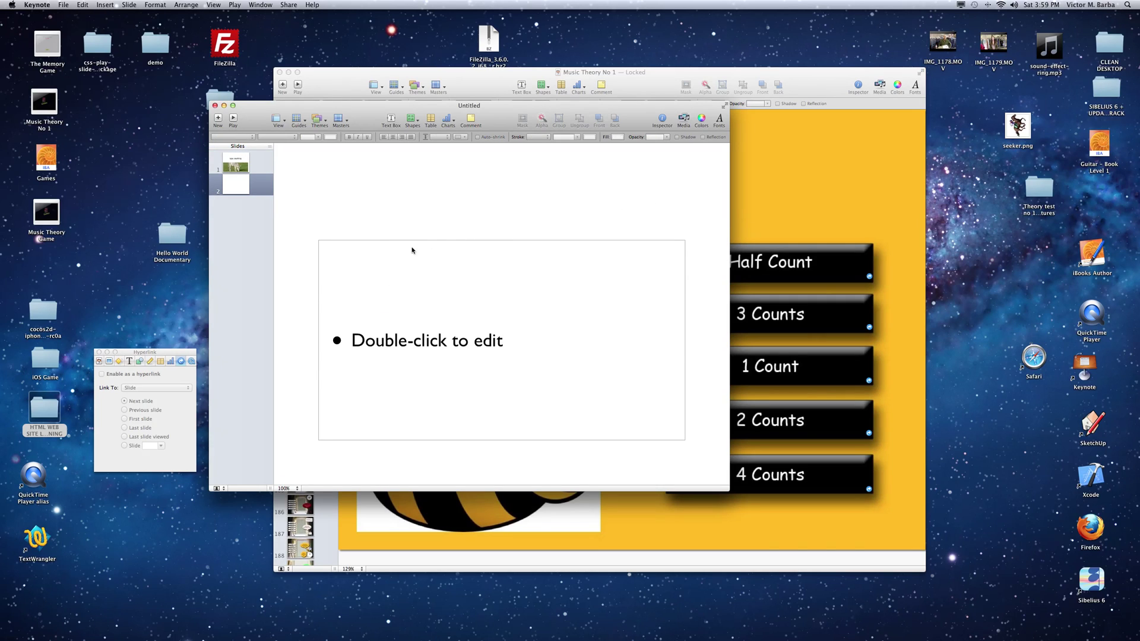
# - Place the p11.jpg ducks photo on slide 2 and enlarge it
pyautogui.click(38, 423)
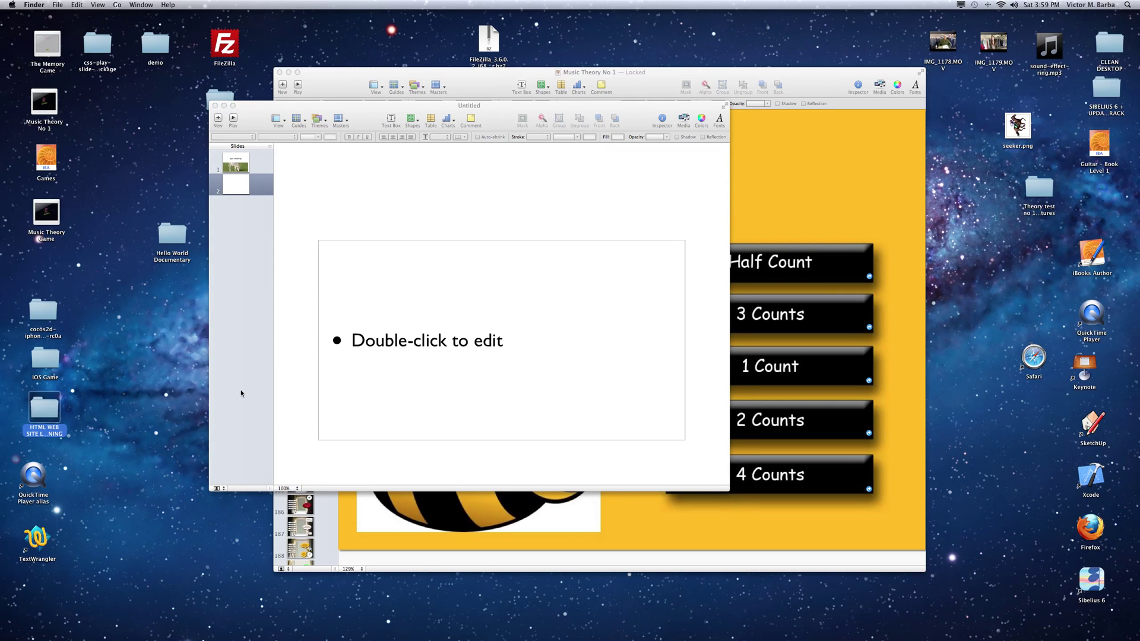
pyautogui.press('super+o')
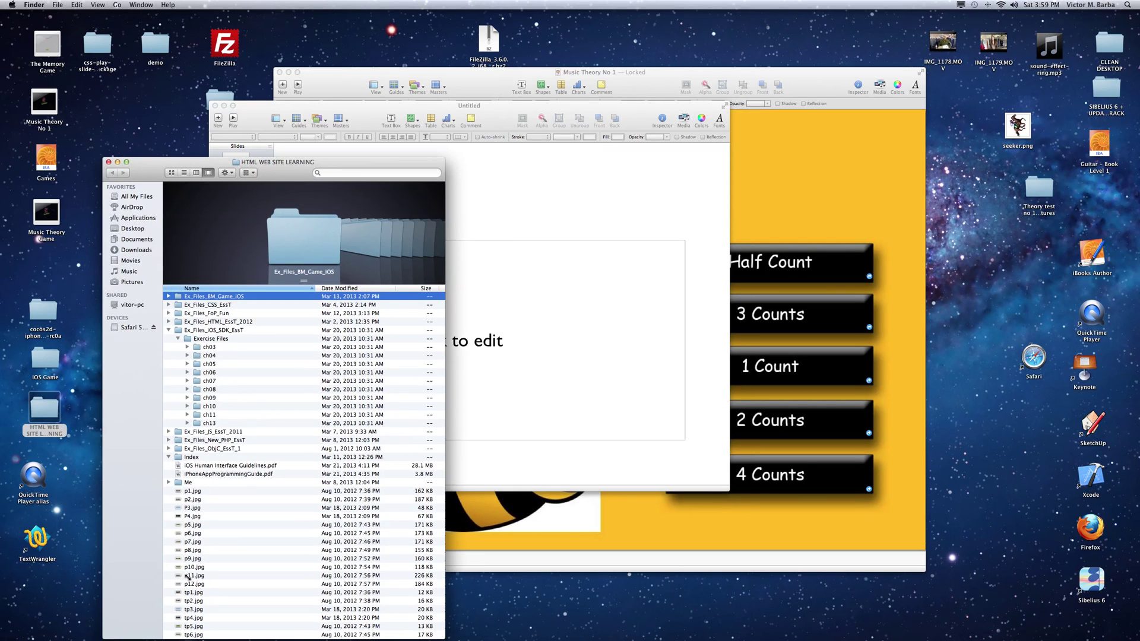
pyautogui.click(181, 576)
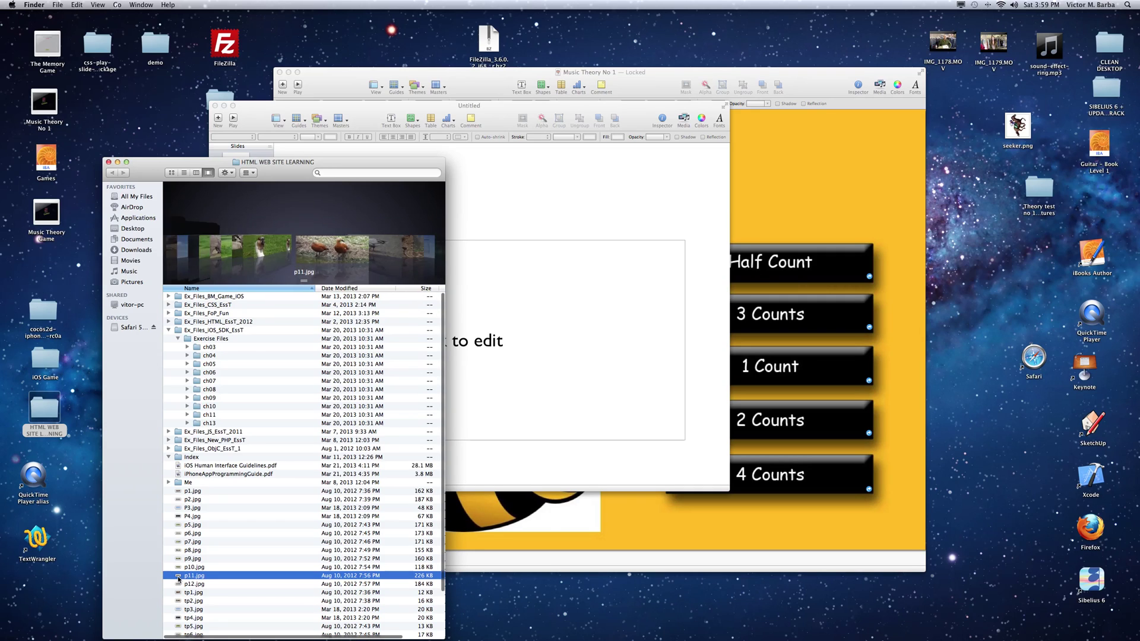
pyautogui.moveTo(178, 579); pyautogui.dragTo(503, 290)
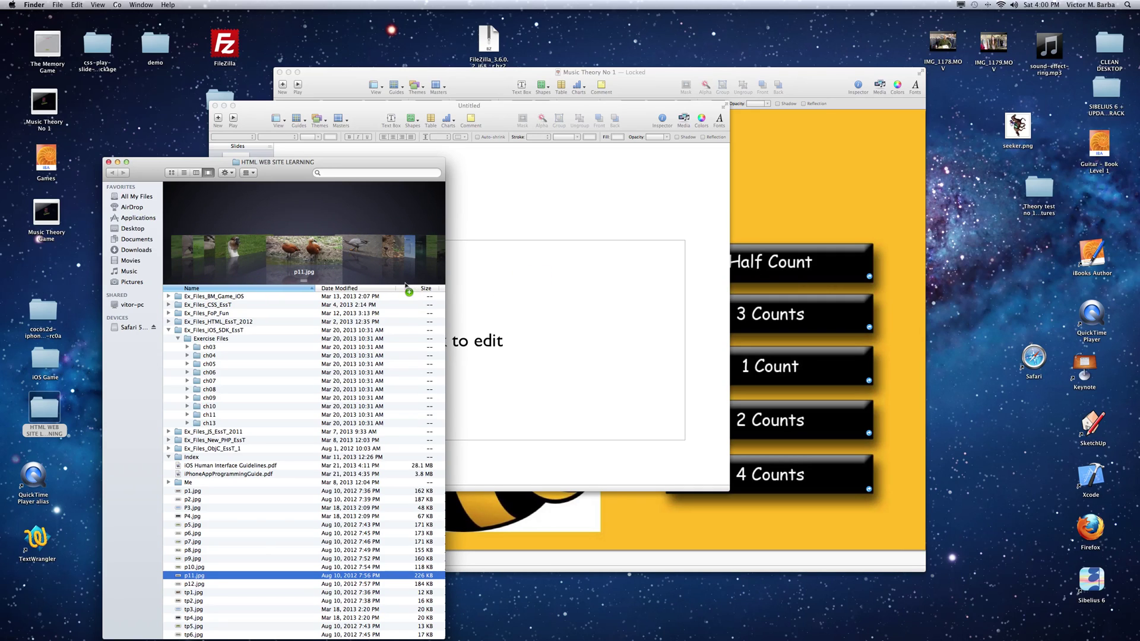
pyautogui.click(108, 163)
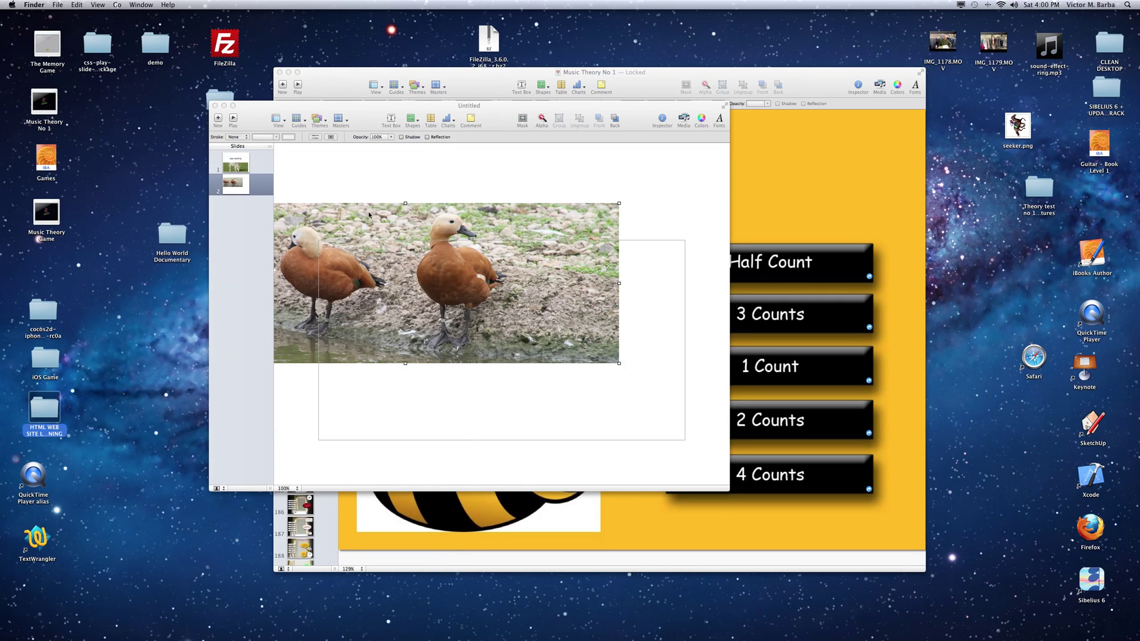
pyautogui.click(458, 208)
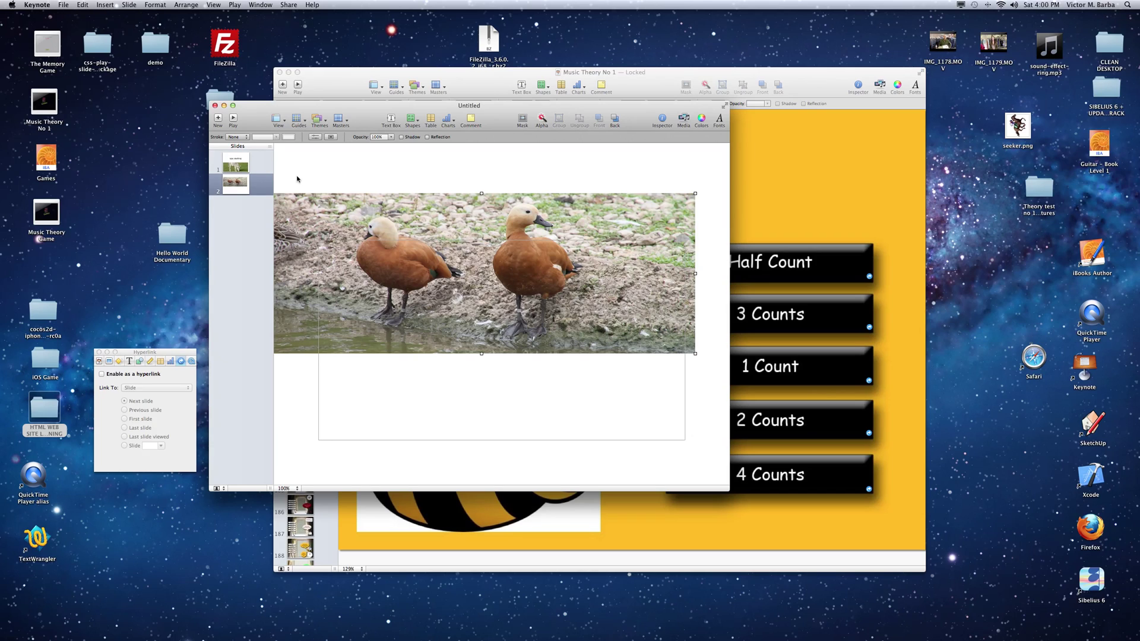
pyautogui.click(628, 176)
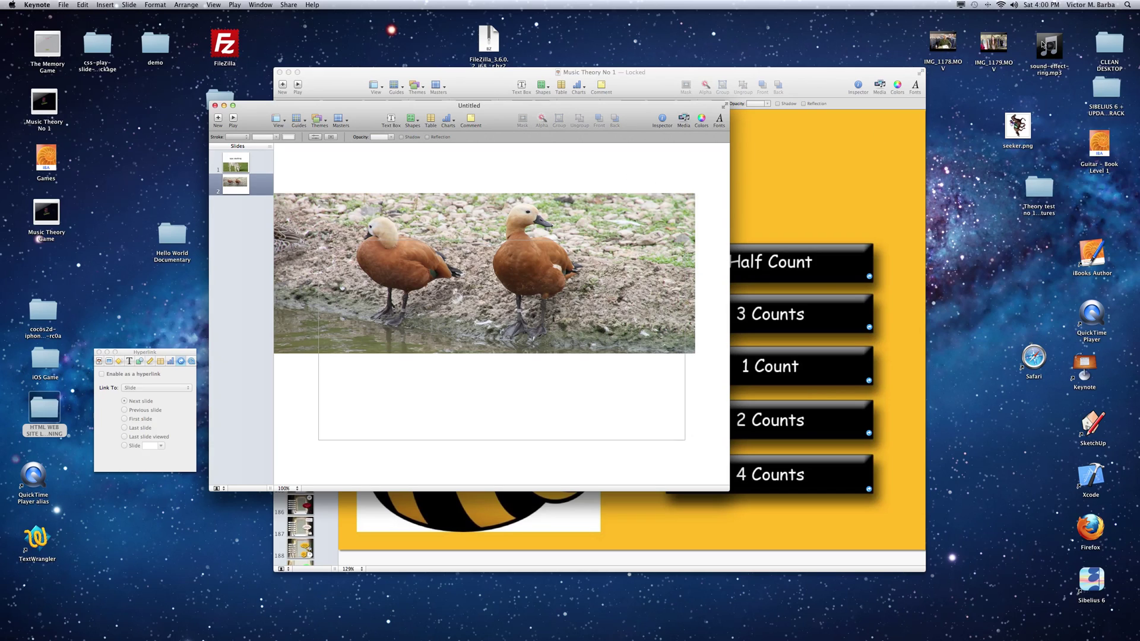
# - Add sound-effect-ring.mp3 to the ducks slide, preview the slideshow from slide 1, then return to slide 2
pyautogui.moveTo(1048, 48); pyautogui.dragTo(498, 304)
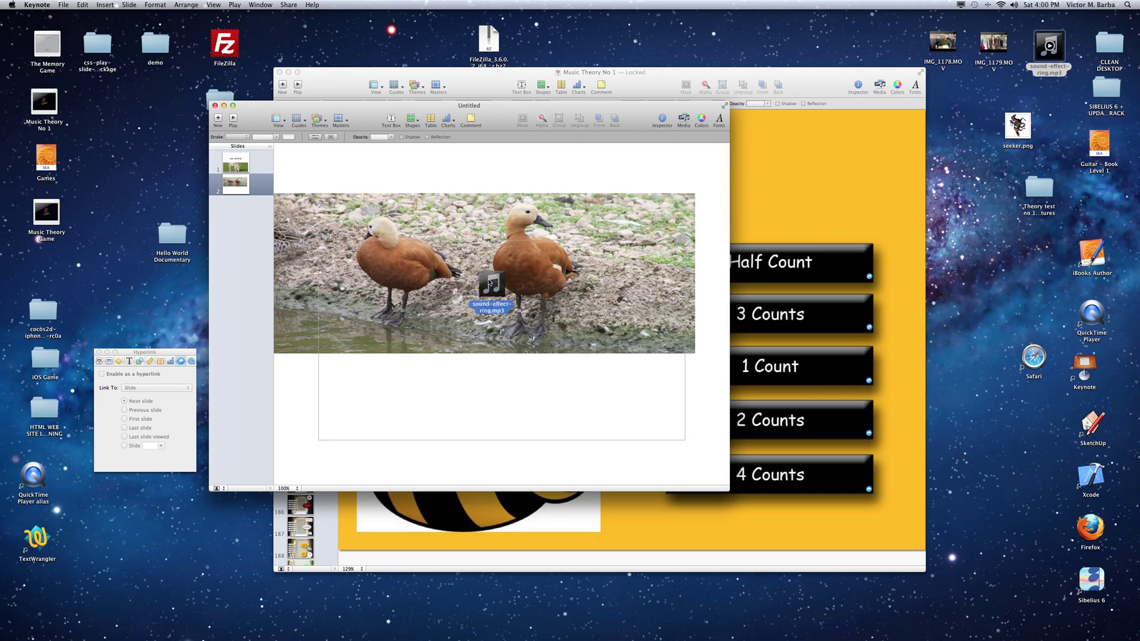
pyautogui.click(380, 185)
pyautogui.click(238, 168)
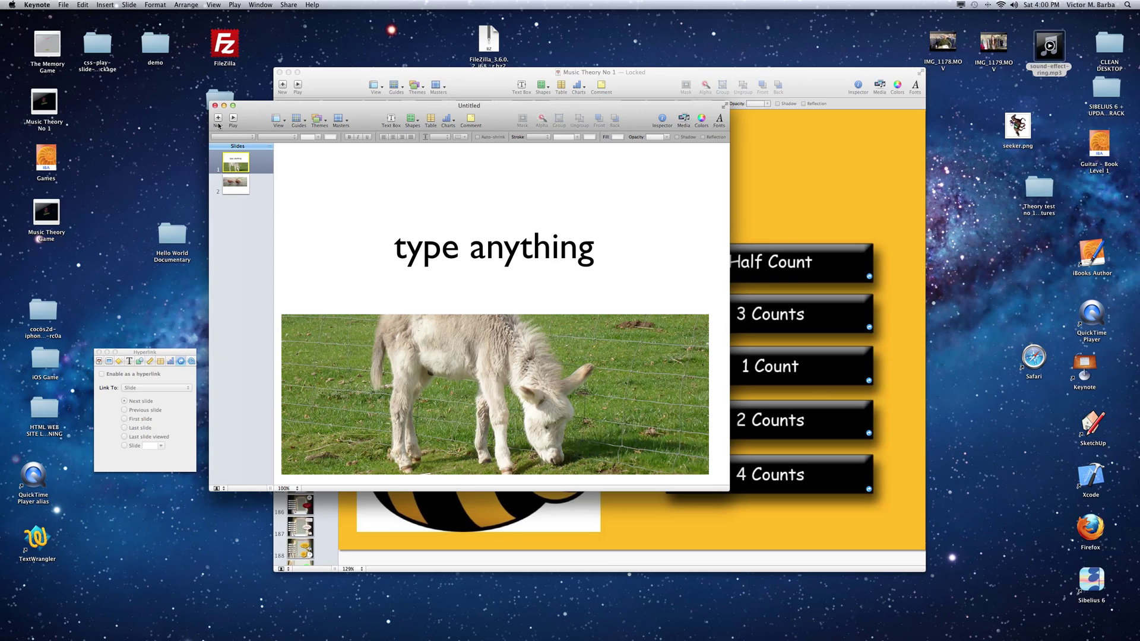
pyautogui.click(233, 118)
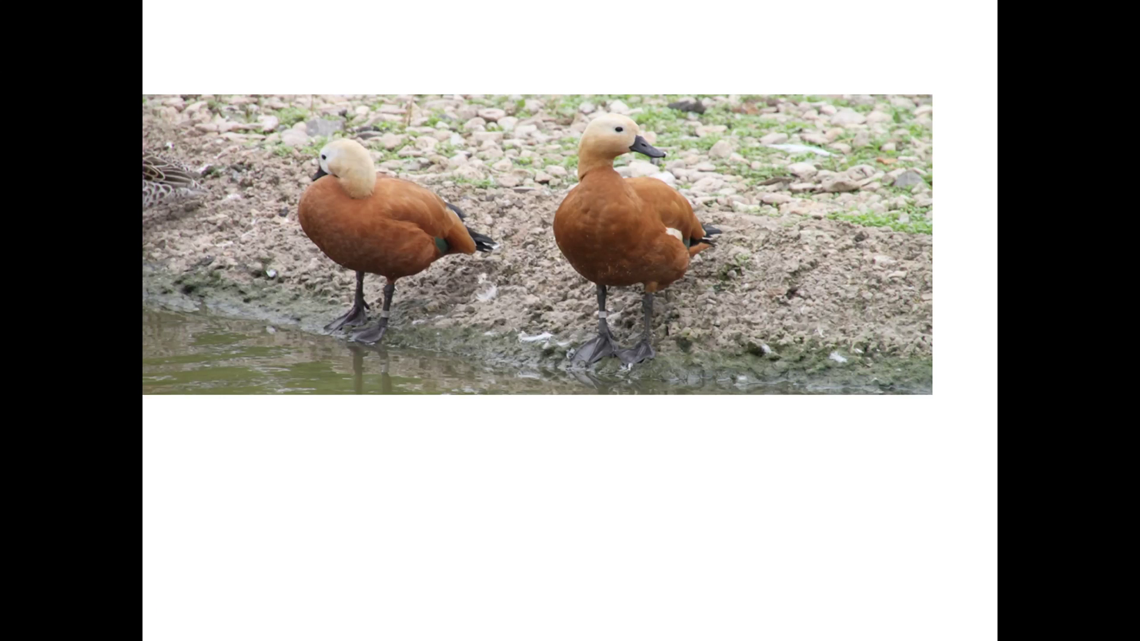
pyautogui.press('Escape')
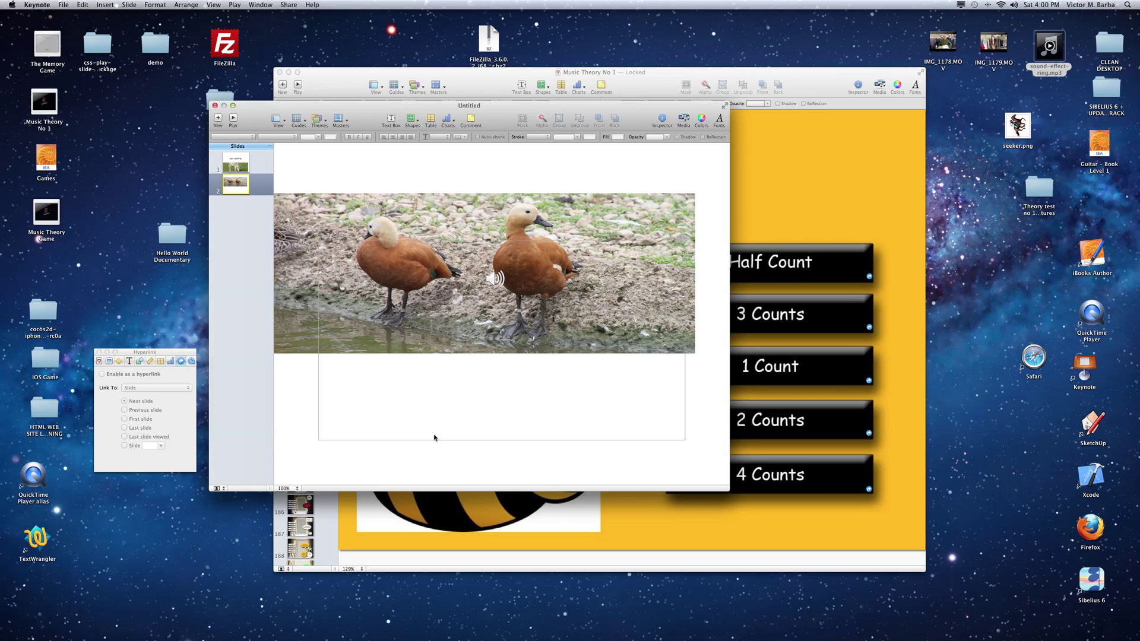
pyautogui.click(239, 167)
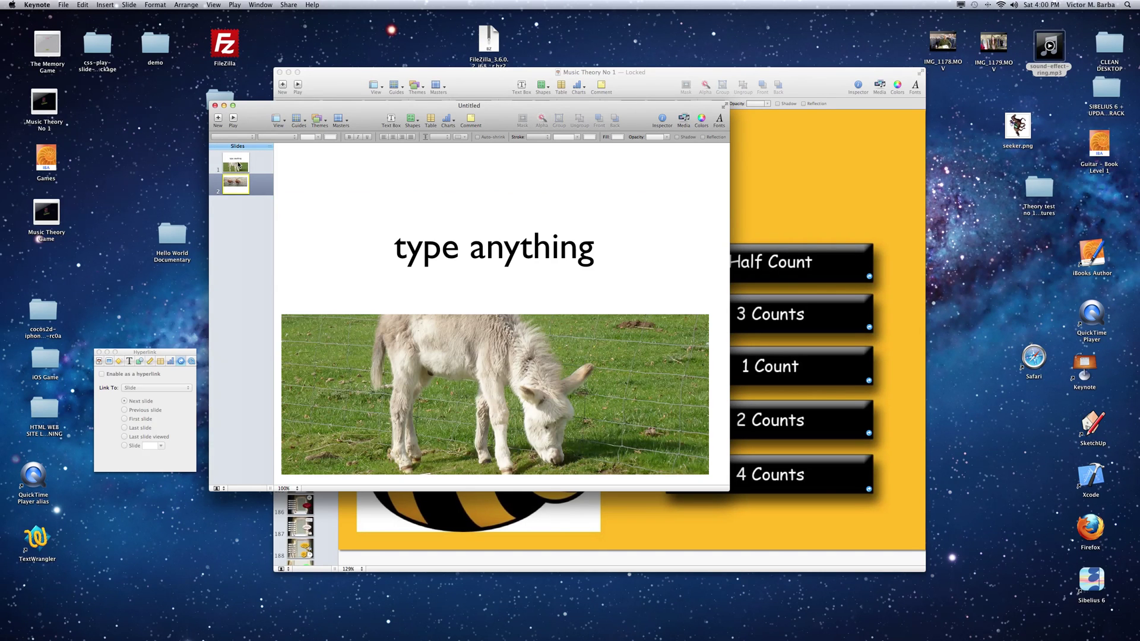
pyautogui.click(240, 189)
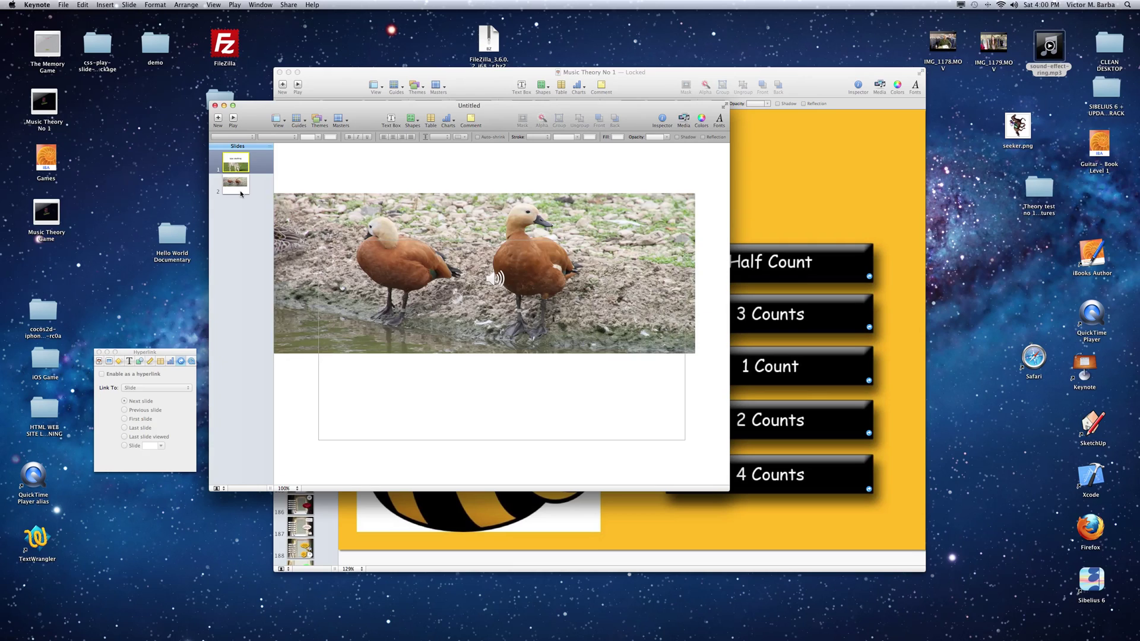